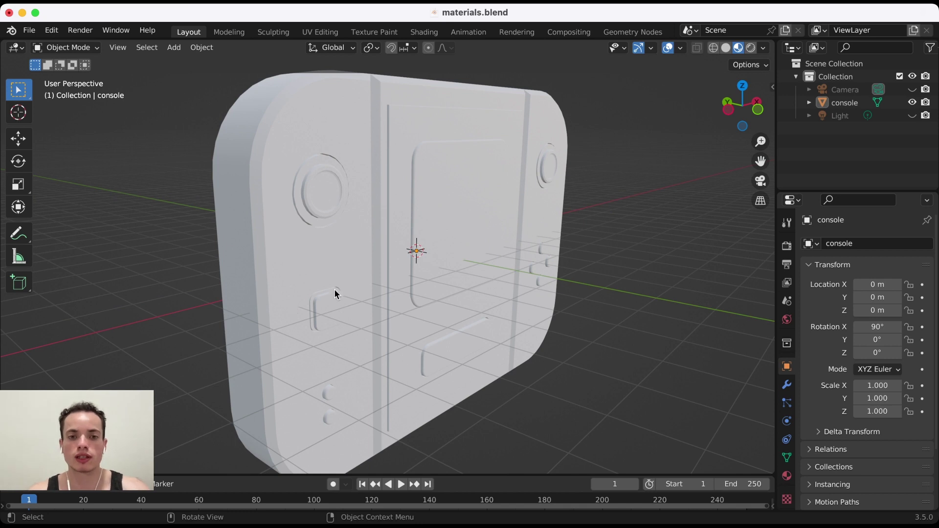
# Step: Orbit around the console, select it, and show its empty Material Properties
pyautogui.hscroll(5, 383, 274)
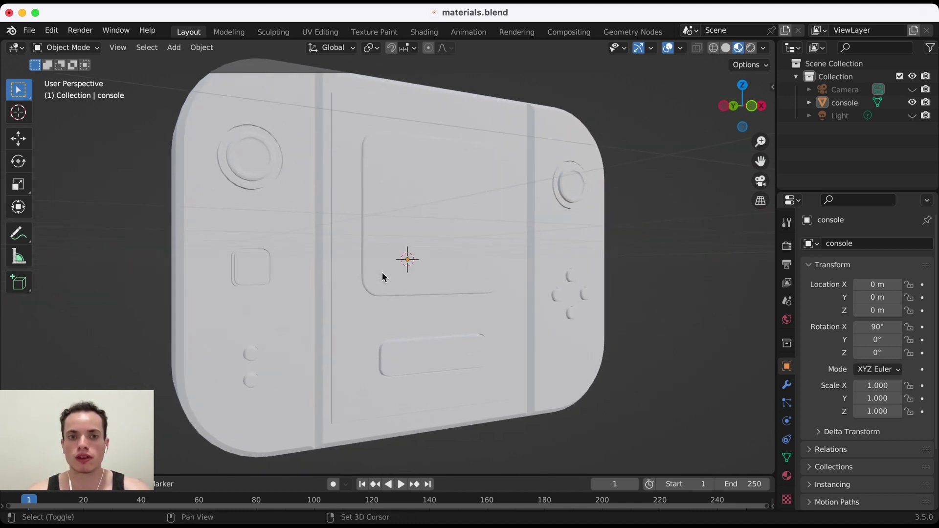
pyautogui.click(412, 213)
pyautogui.scroll(-5, 399, 200)
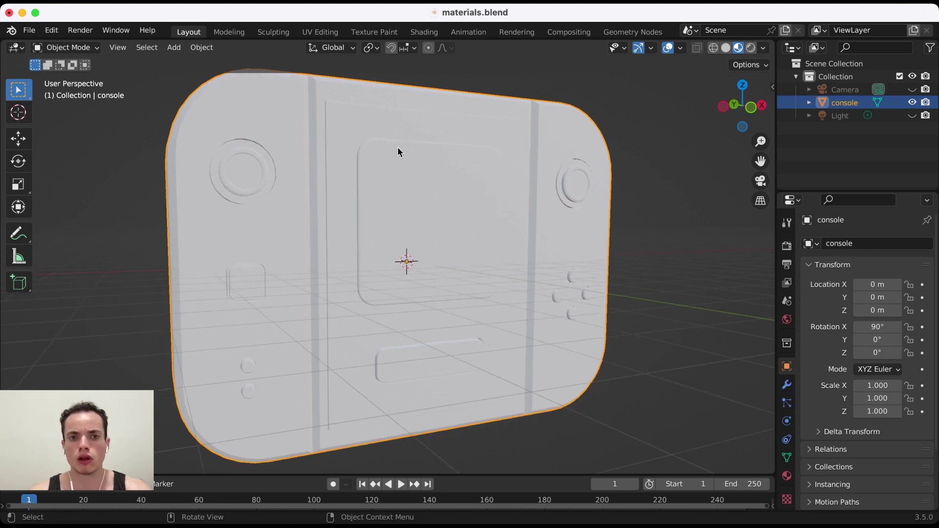
pyautogui.hscroll(-5, 457, 210)
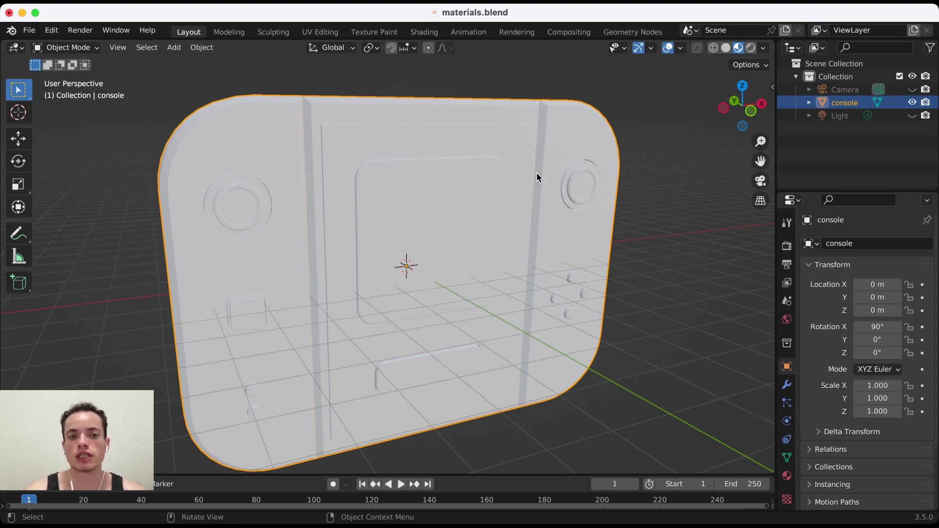
pyautogui.scroll(10, 536, 172)
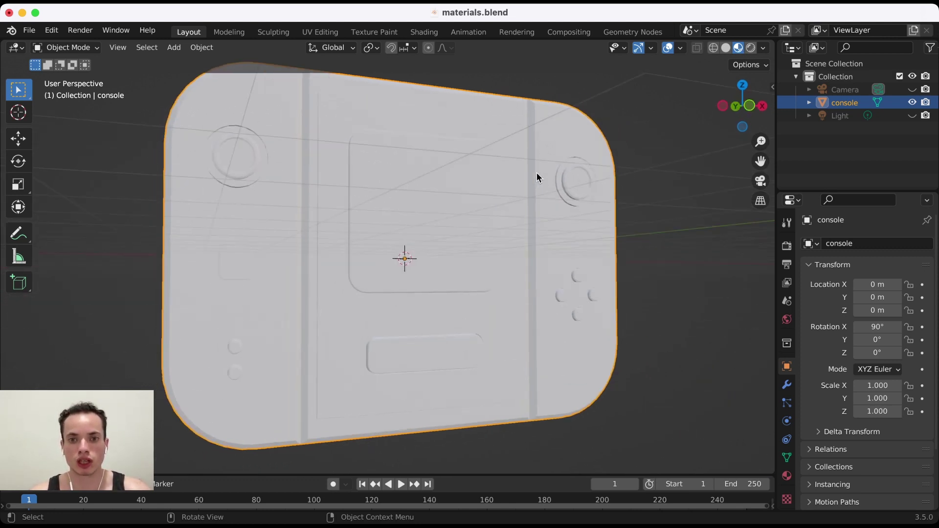
pyautogui.hscroll(-5, 499, 178)
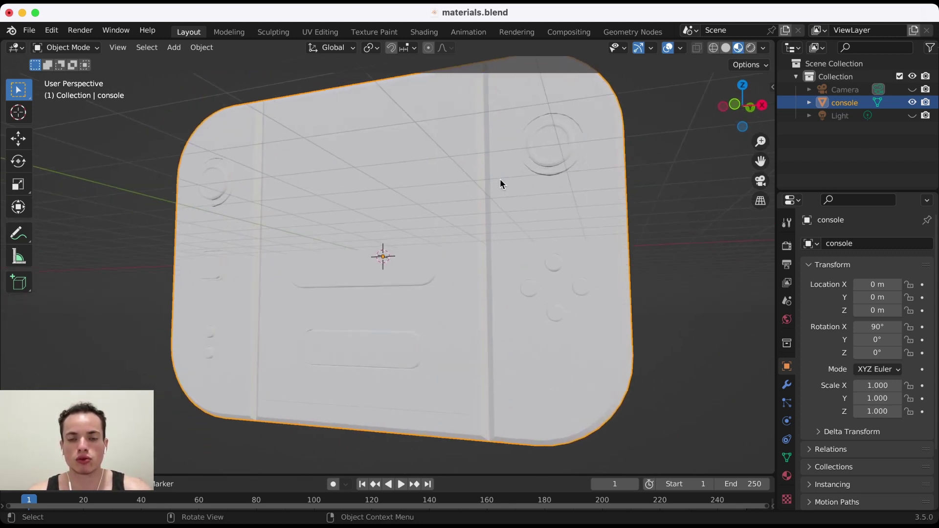
pyautogui.hscroll(-2, 500, 180)
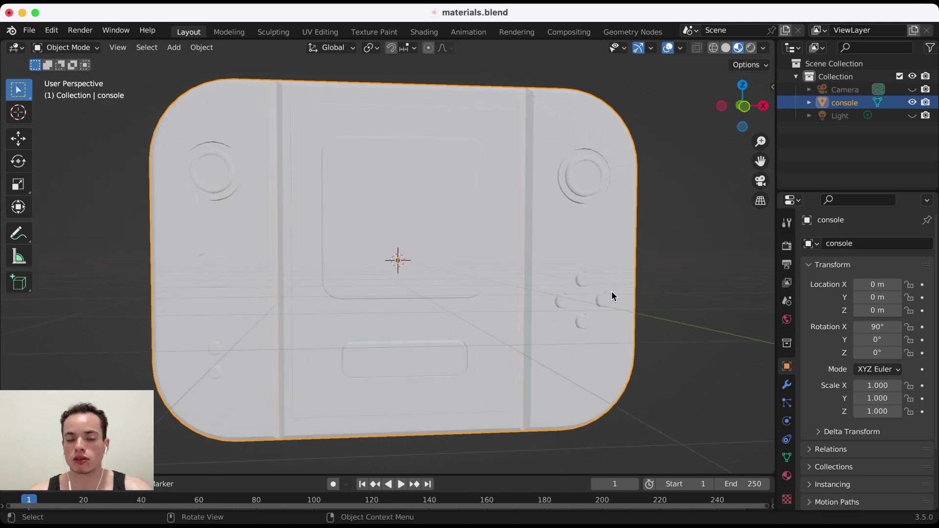
pyautogui.click(787, 475)
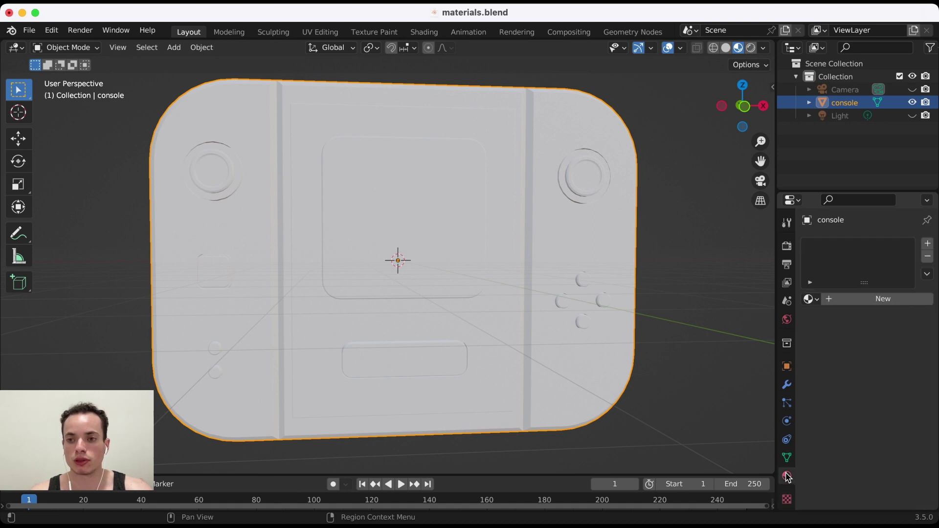
# Step: Create a new material for the console and name it 'base'
pyautogui.click(876, 299)
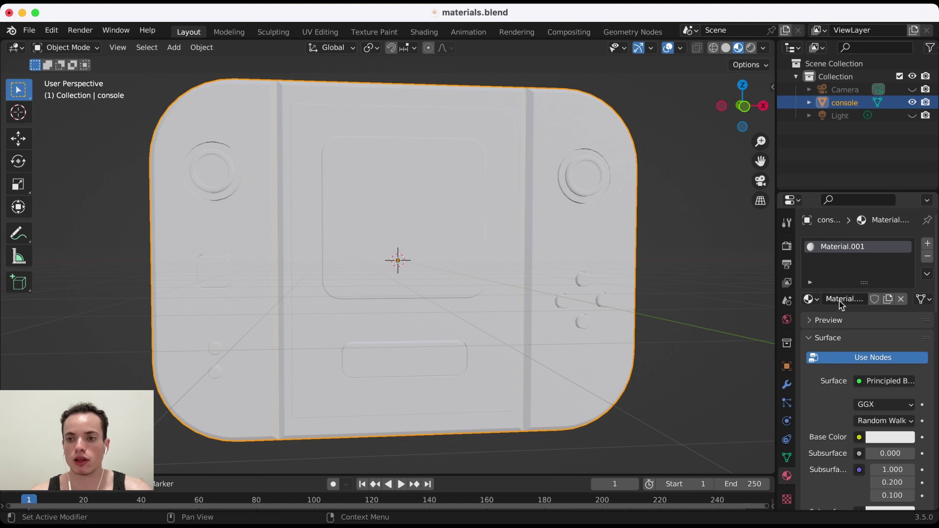
pyautogui.doubleClick(850, 247)
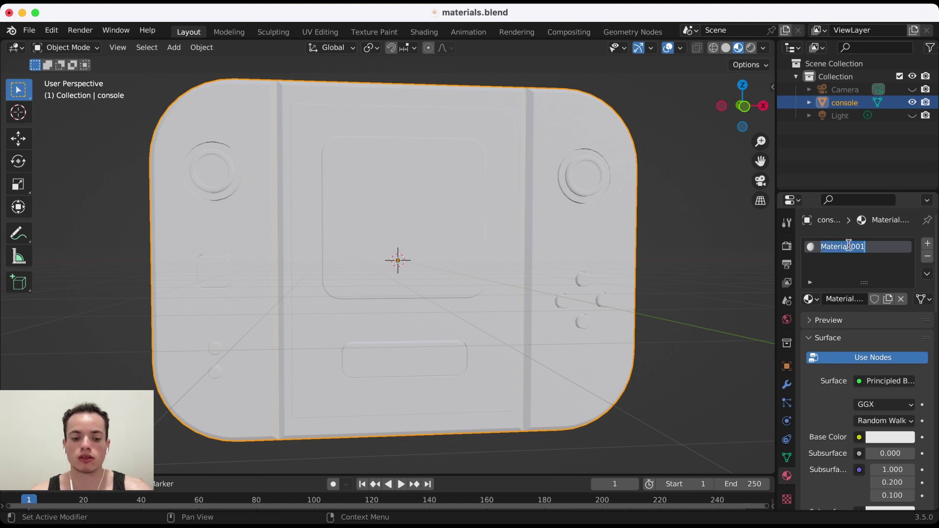
pyautogui.write('ba')
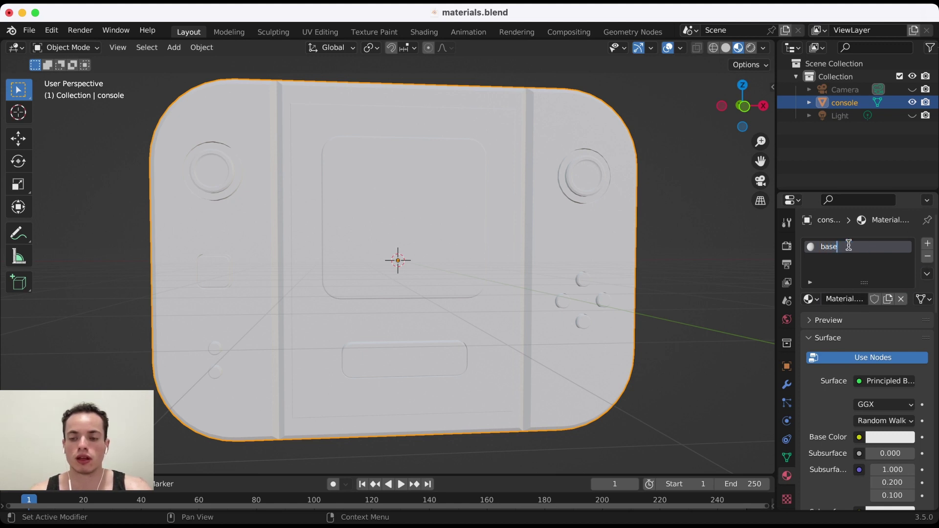
pyautogui.write('se')
pyautogui.press('Return')
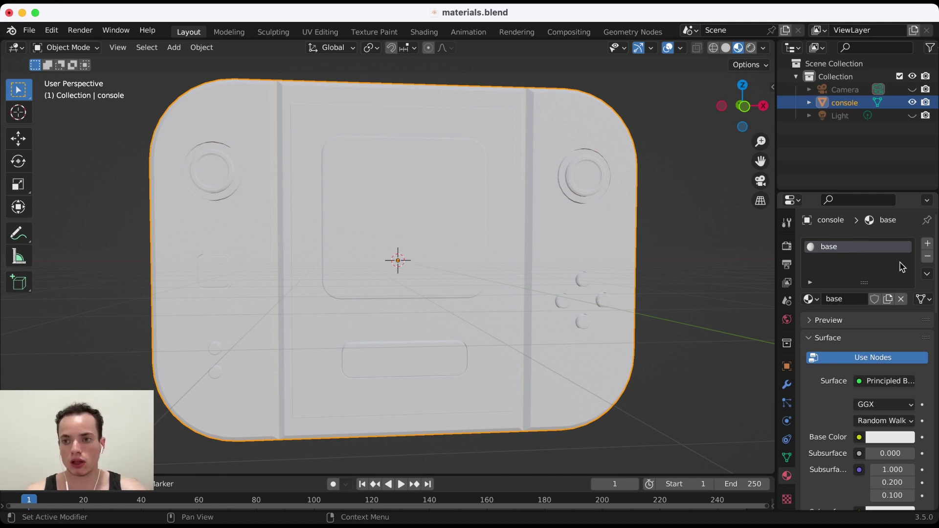
# Step: Add a second material slot holding a new material named 'screen'
pyautogui.click(928, 244)
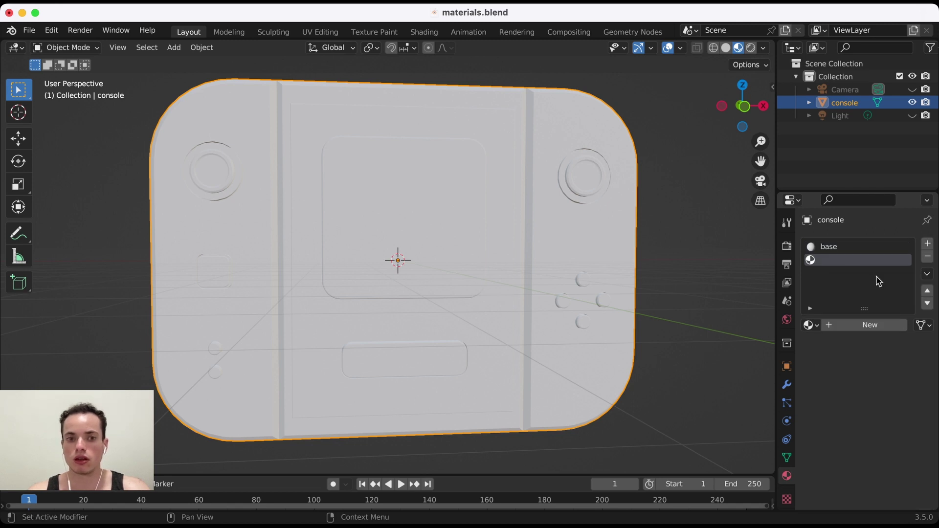
pyautogui.click(862, 329)
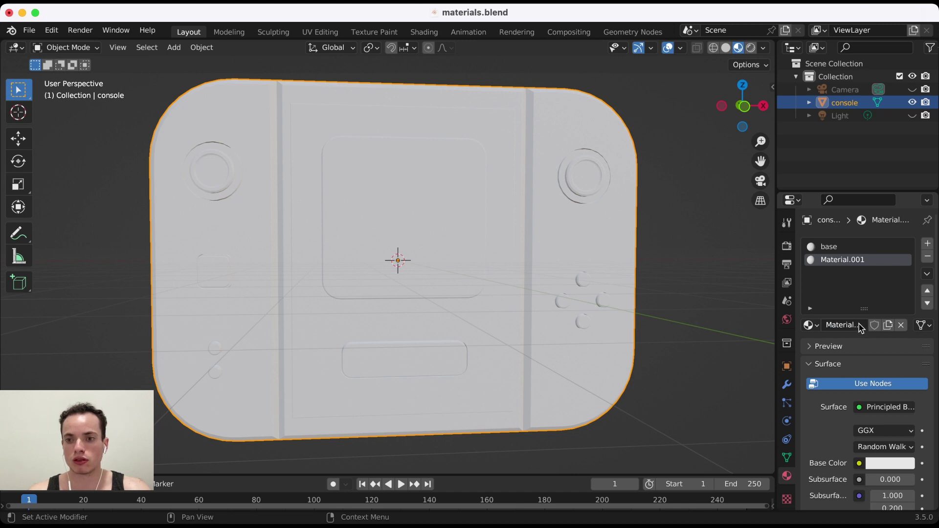
pyautogui.doubleClick(842, 260)
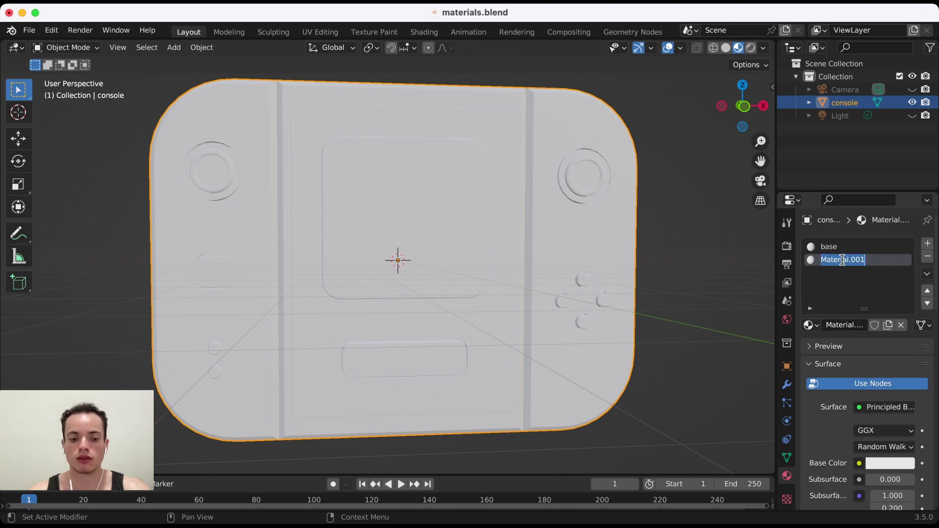
pyautogui.write('screen')
pyautogui.press('Return')
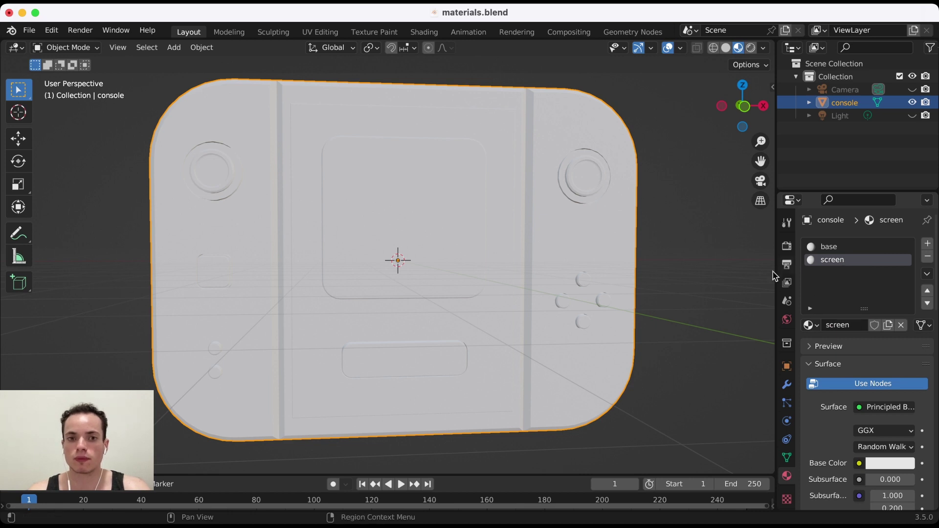
pyautogui.scroll(-5, 574, 259)
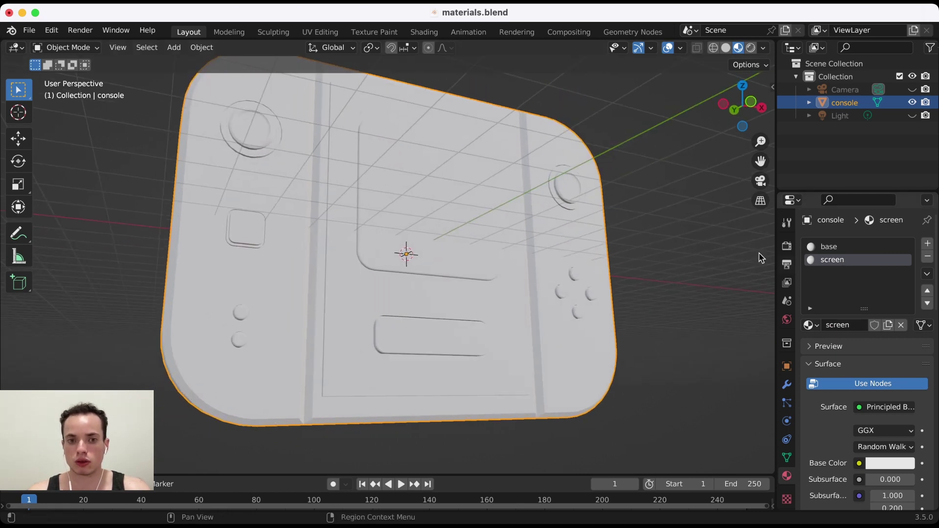
# Step: Set the base material's Base Color to blue and enlarge the slot list to show both slots
pyautogui.click(838, 250)
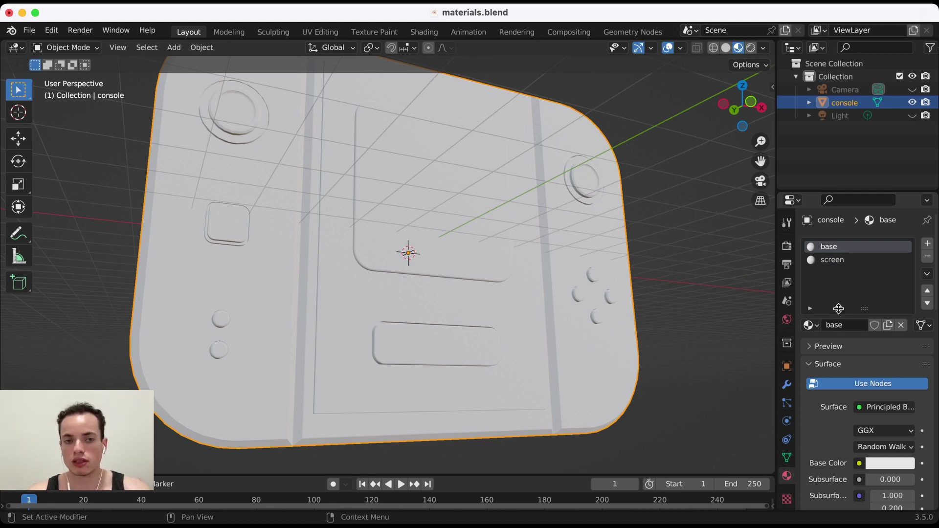
pyautogui.scroll(-4, 831, 404)
pyautogui.click(887, 383)
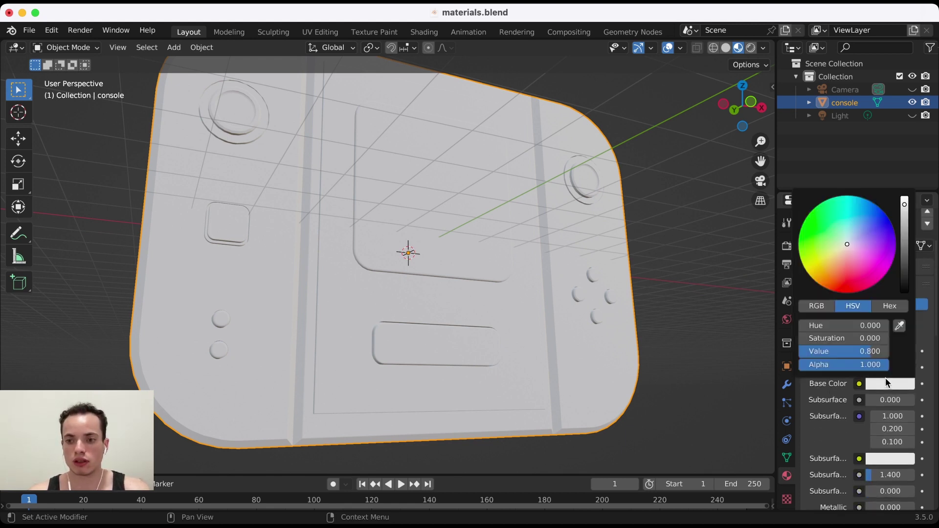
pyautogui.moveTo(849, 245); pyautogui.dragTo(879, 224)
pyautogui.scroll(5, 735, 243)
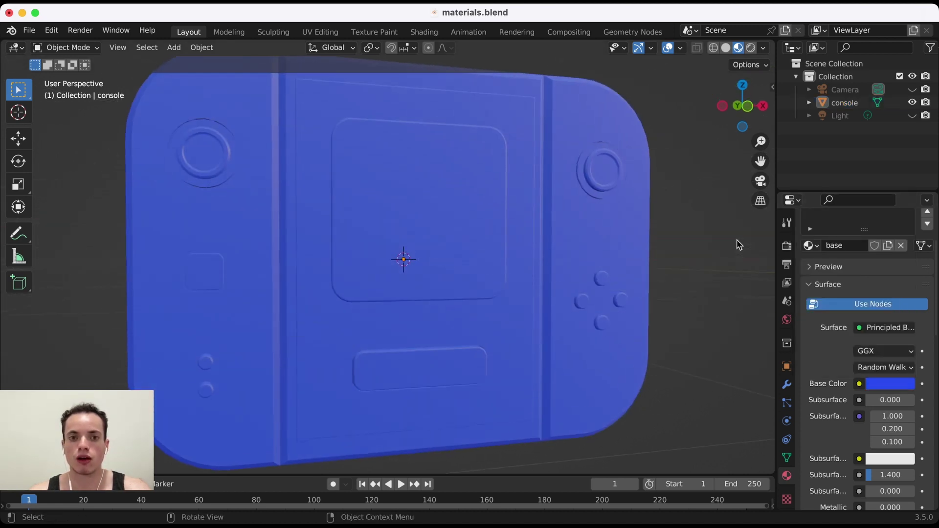
pyautogui.moveTo(863, 229); pyautogui.dragTo(854, 304)
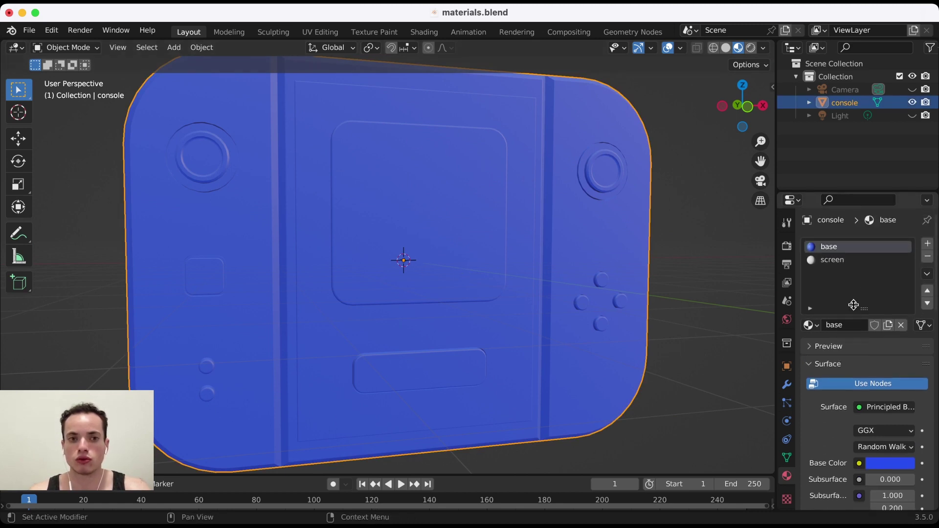
pyautogui.click(833, 260)
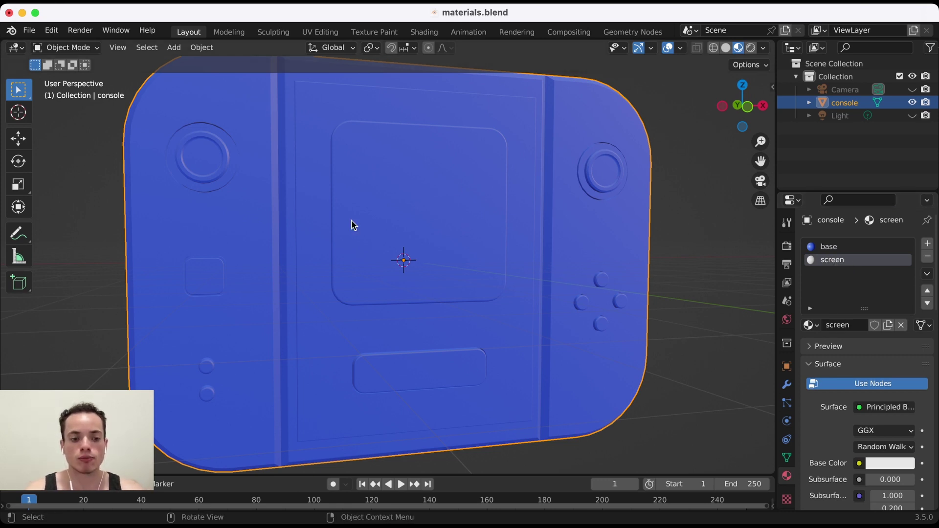
# Step: Enter Edit Mode in face select mode and view the console from Front Orthographic
pyautogui.press('Tab')
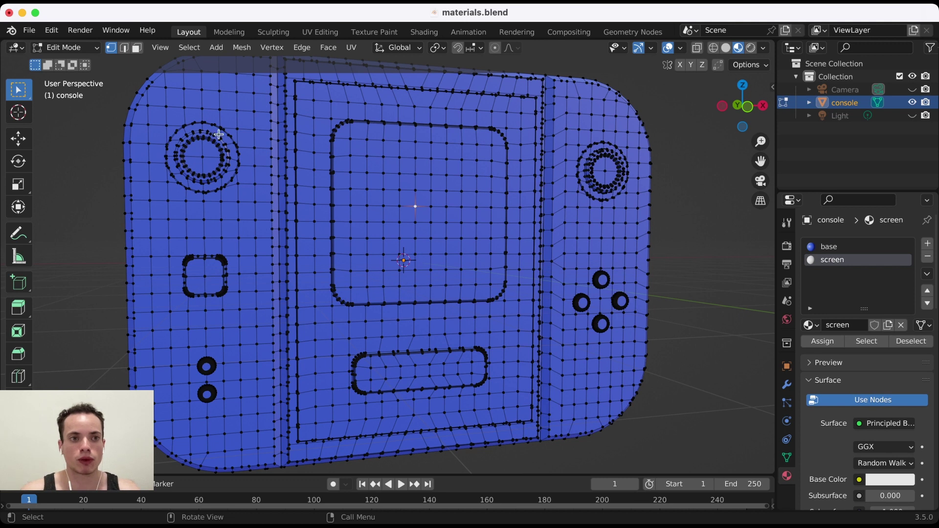
pyautogui.click(68, 49)
pyautogui.click(64, 77)
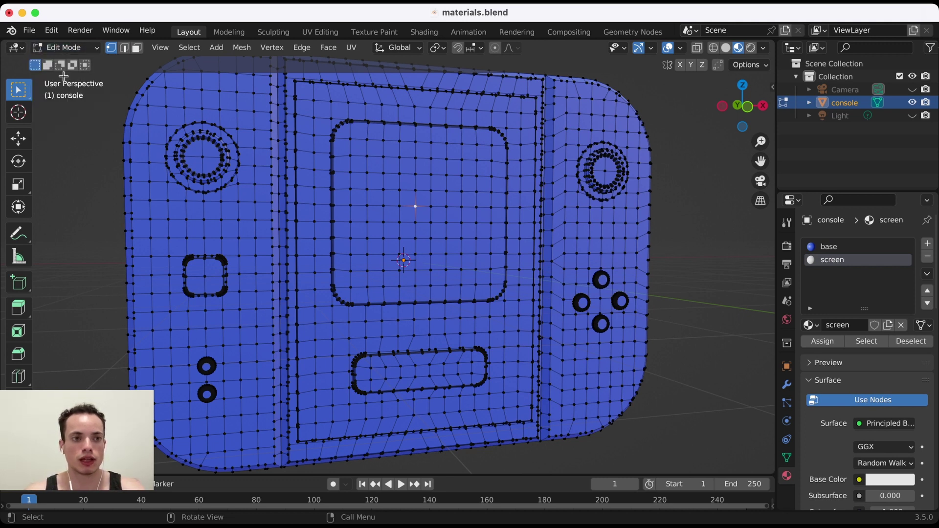
pyautogui.hscroll(3, 328, 194)
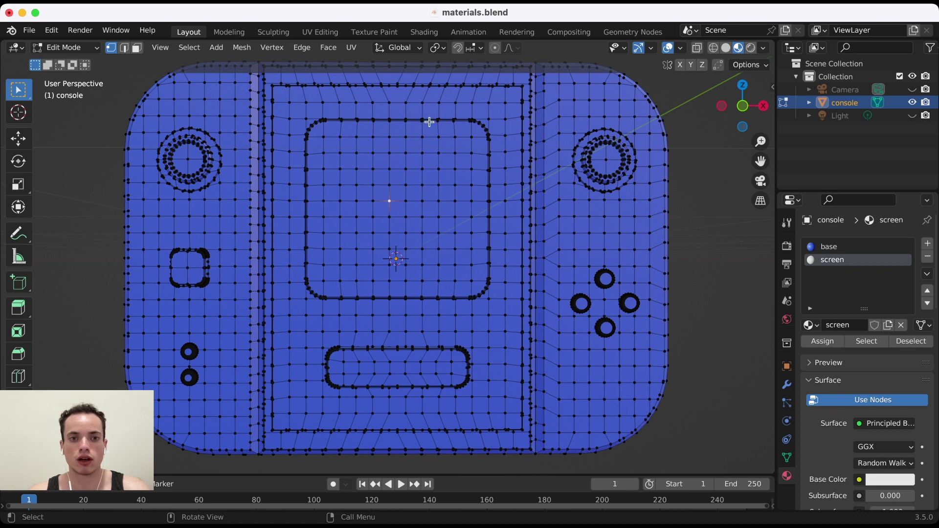
pyautogui.hscroll(-3, 353, 177)
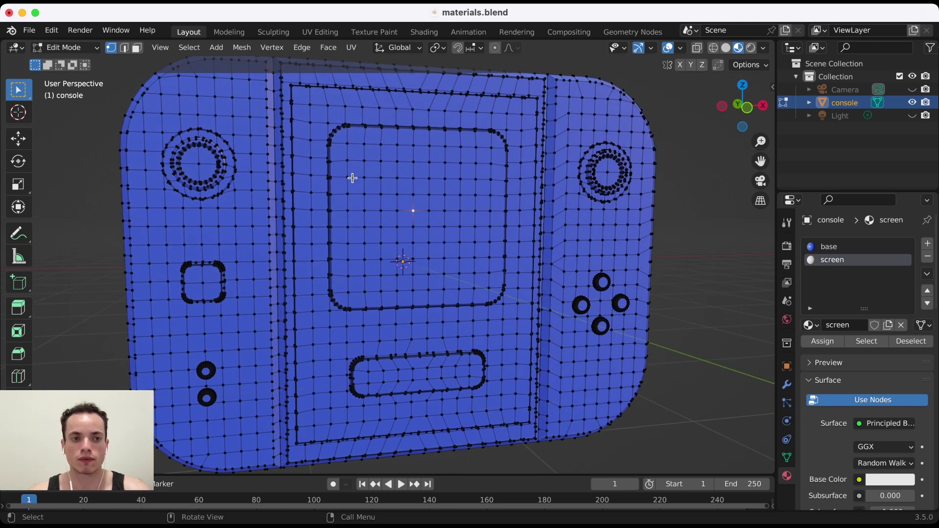
pyautogui.click(137, 48)
pyautogui.hscroll(2, 413, 218)
pyautogui.hscroll(1, 413, 218)
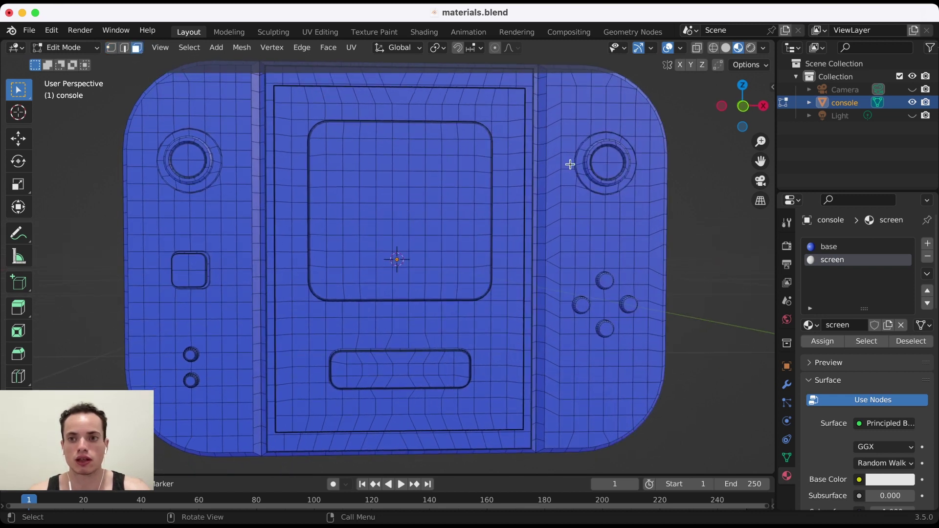
pyautogui.click(744, 106)
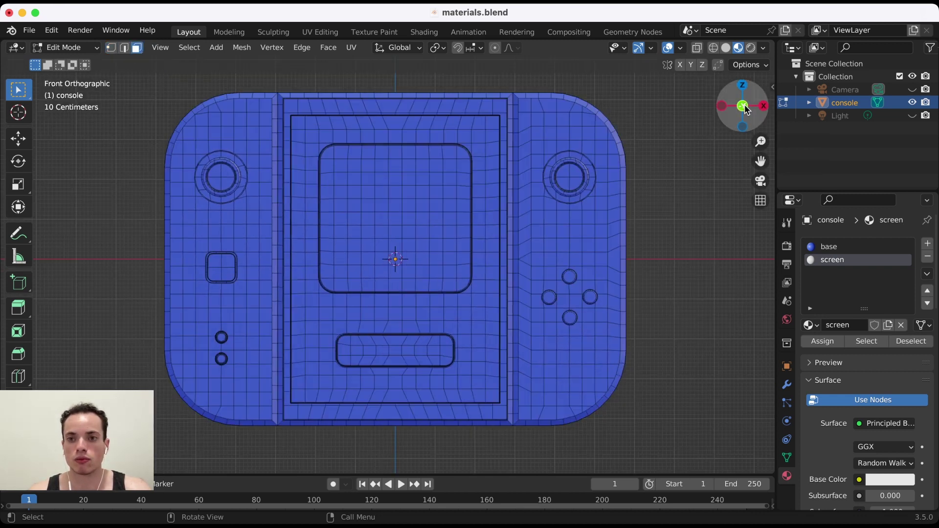
# Step: Box-select the faces of the console's screen area
pyautogui.scroll(3, 442, 183)
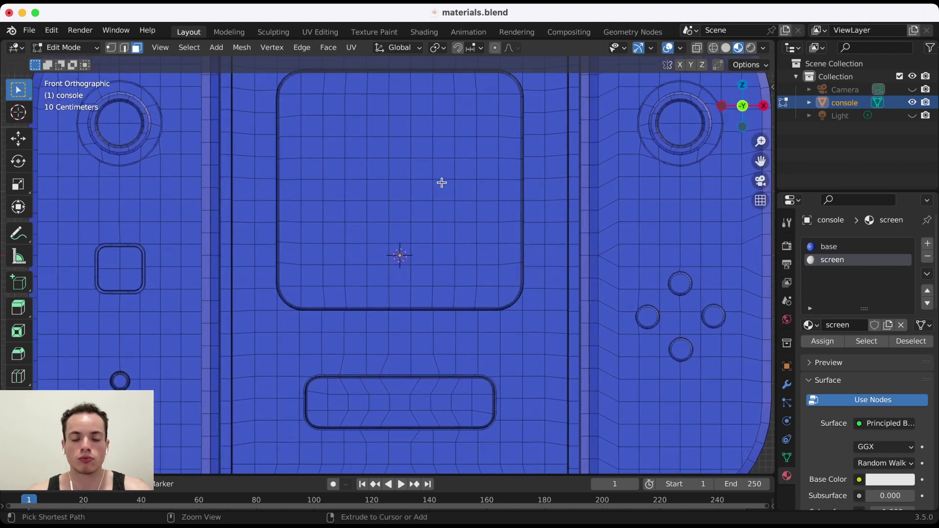
pyautogui.scroll(3, 442, 182)
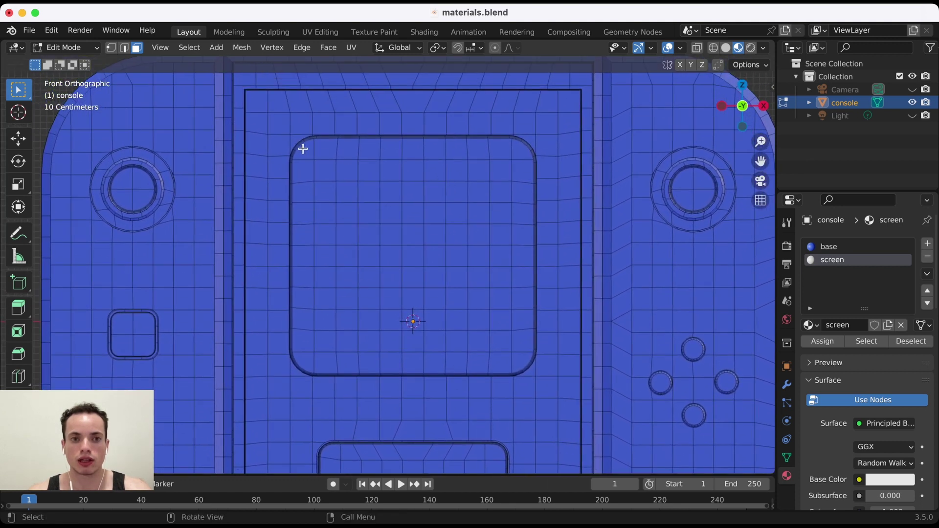
pyautogui.moveTo(302, 149); pyautogui.dragTo(521, 363)
pyautogui.moveTo(543, 239); pyautogui.dragTo(481, 156, button='middle')
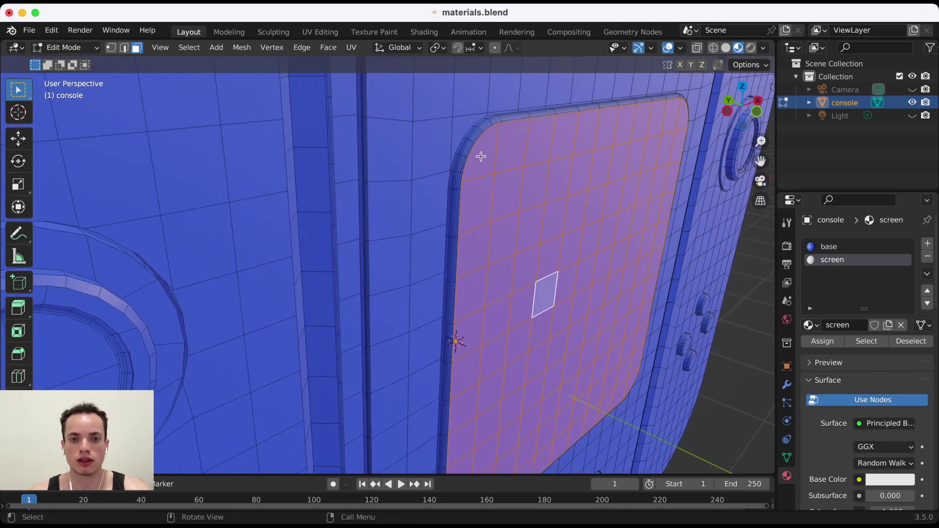
pyautogui.keyDown('shift'); pyautogui.hscroll(5, 482, 162); pyautogui.keyUp('shift')
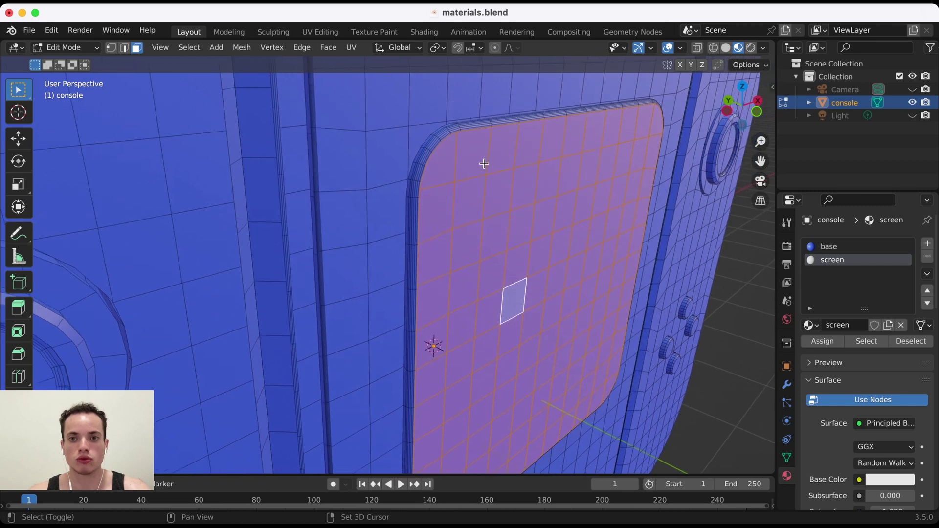
pyautogui.keyDown('shift'); pyautogui.hscroll(2, 485, 163); pyautogui.keyUp('shift')
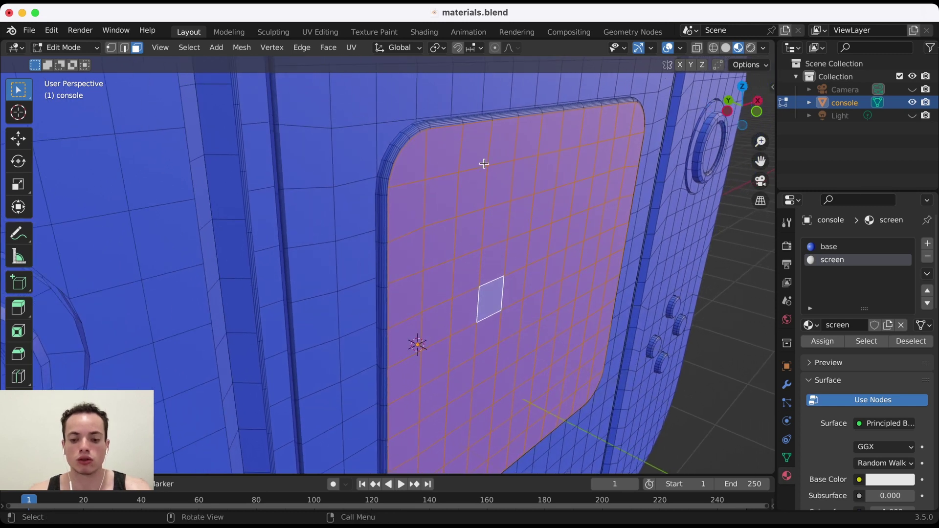
# Step: Grow the selection two rings outward onto the screen's bevelled rim, then check it
pyautogui.press('ctrl+KP_Add')
pyautogui.press('ctrl+KP_Add')
pyautogui.press('ctrl+KP_Add')
pyautogui.press('ctrl+KP_Add')
pyautogui.press('ctrl+KP_Add')
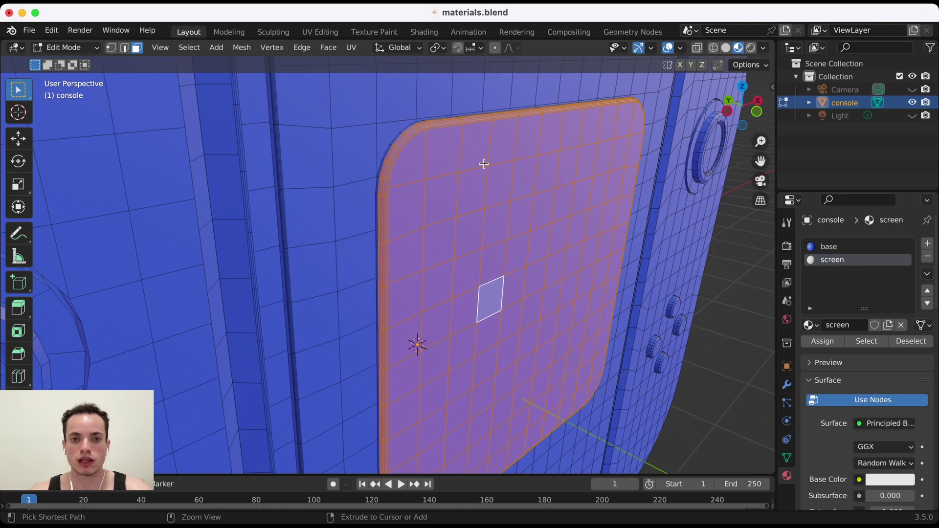
pyautogui.hscroll(-3, 484, 163)
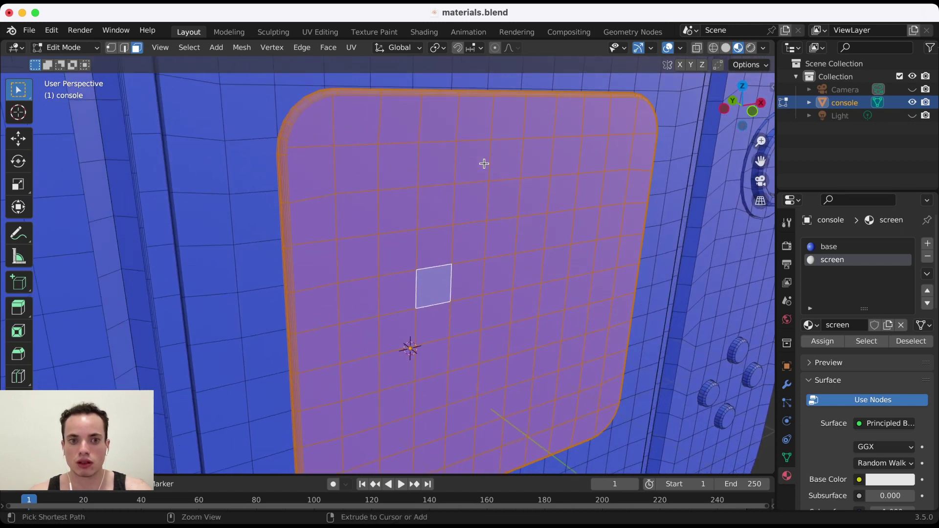
pyautogui.press('ctrl+KP_Add')
pyautogui.hscroll(-3, 484, 164)
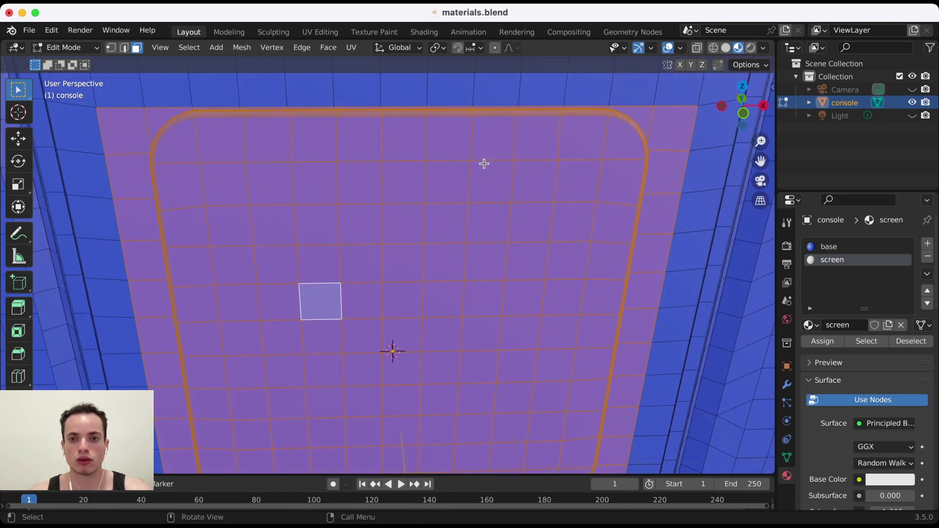
pyautogui.scroll(-3, 518, 215)
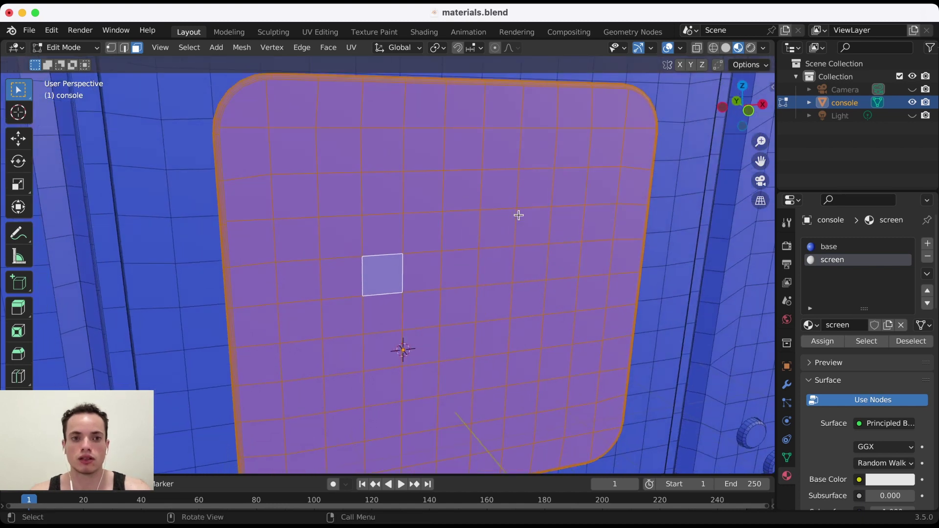
pyautogui.hscroll(-5, 518, 215)
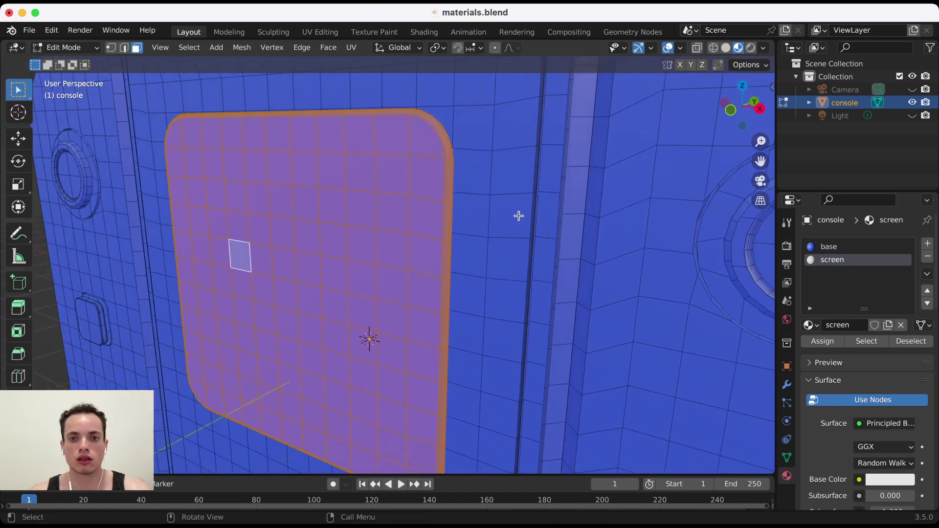
pyautogui.hscroll(-3, 518, 215)
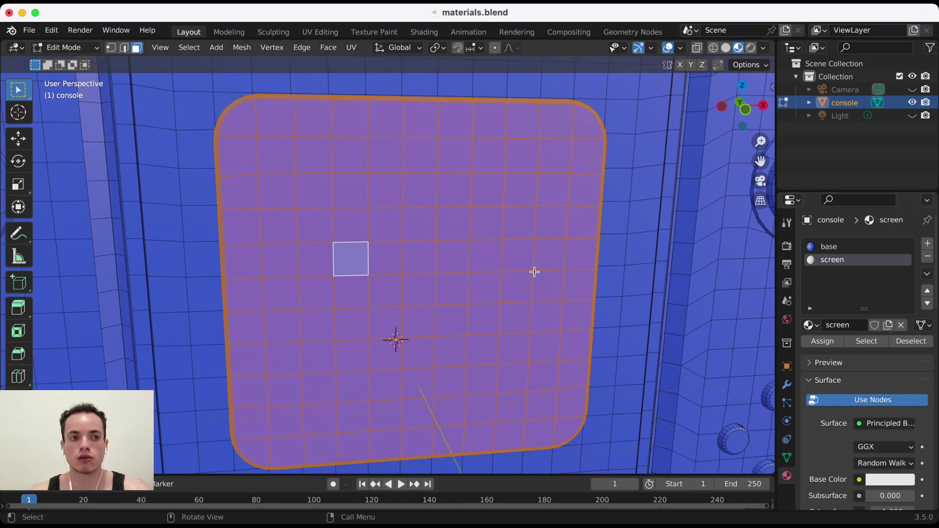
pyautogui.press('Tab')
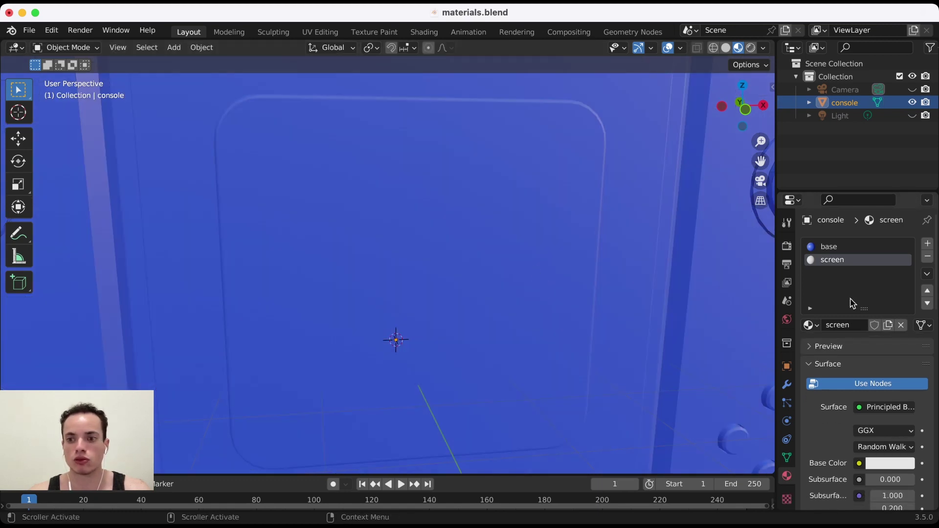
pyautogui.press('Tab')
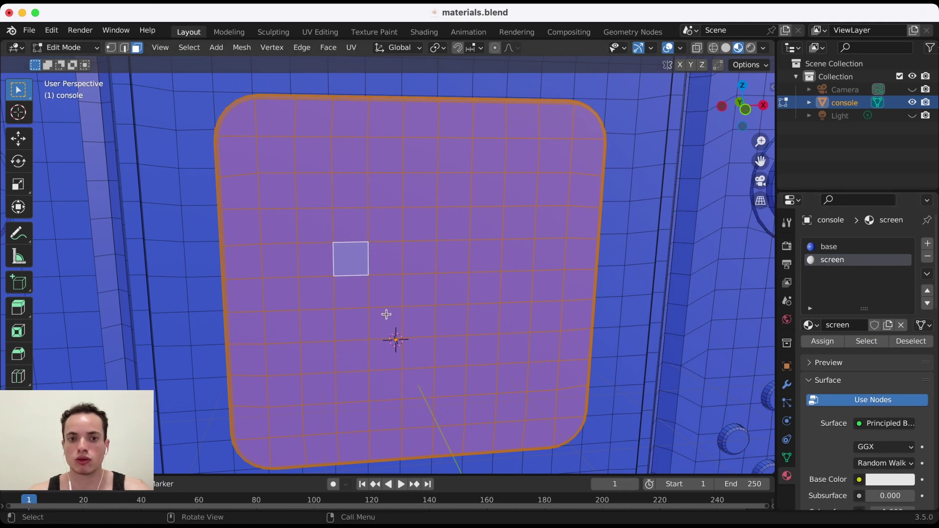
# Step: Assign the screen material to the selected faces and return to Object Mode
pyautogui.click(823, 342)
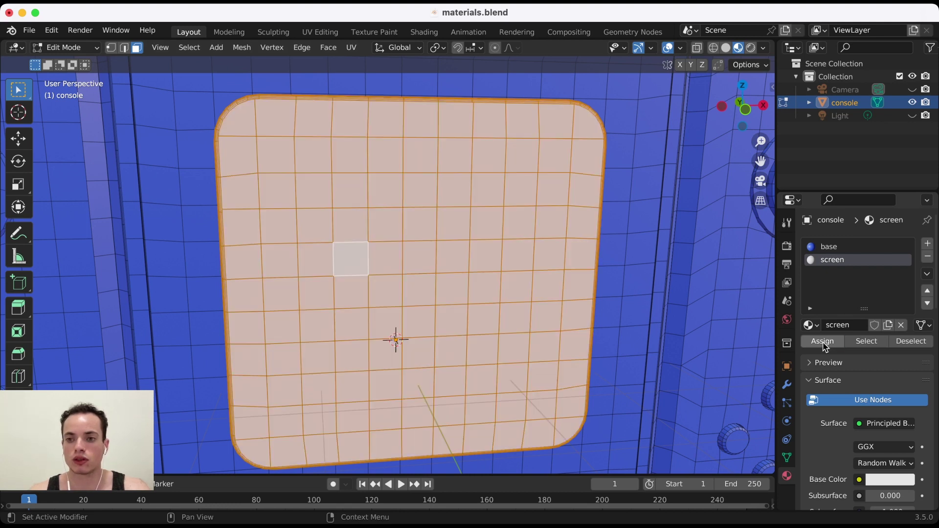
pyautogui.moveTo(299, 314); pyautogui.dragTo(362, 313, button='middle')
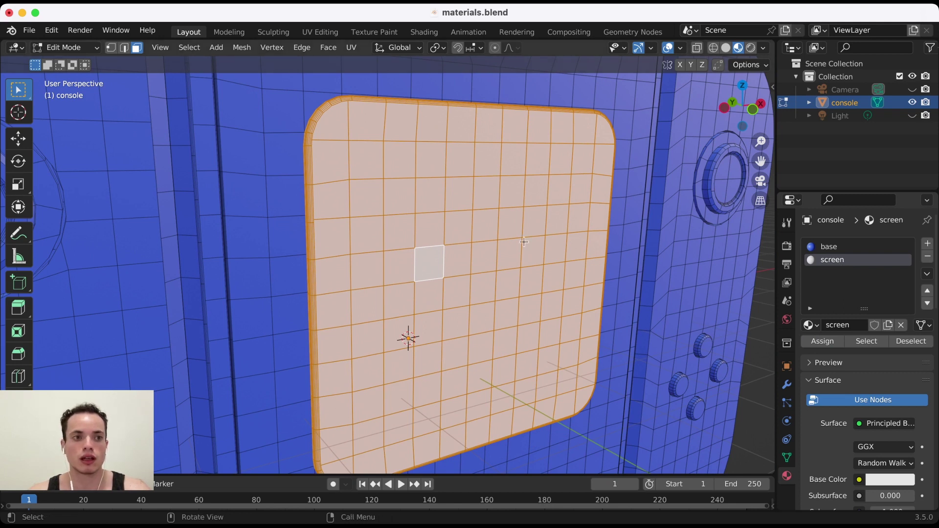
pyautogui.press('Tab')
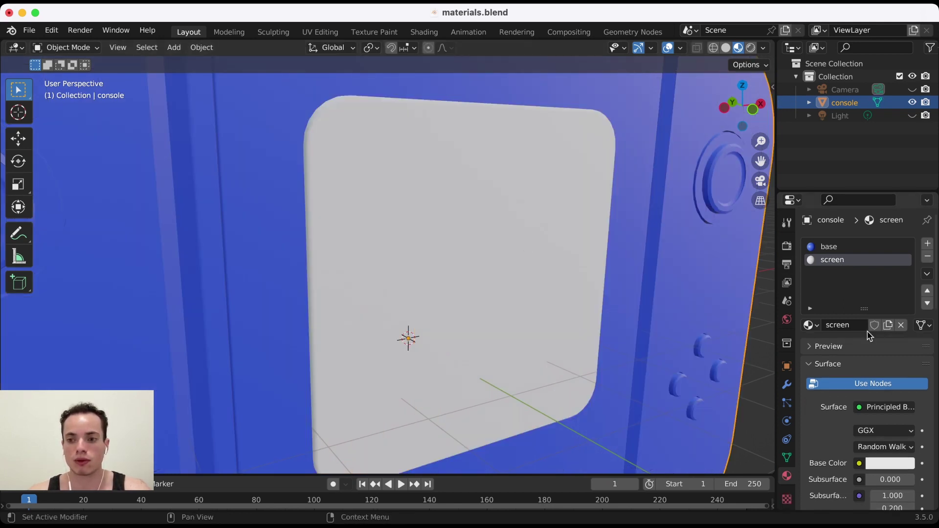
pyautogui.scroll(-3, 870, 331)
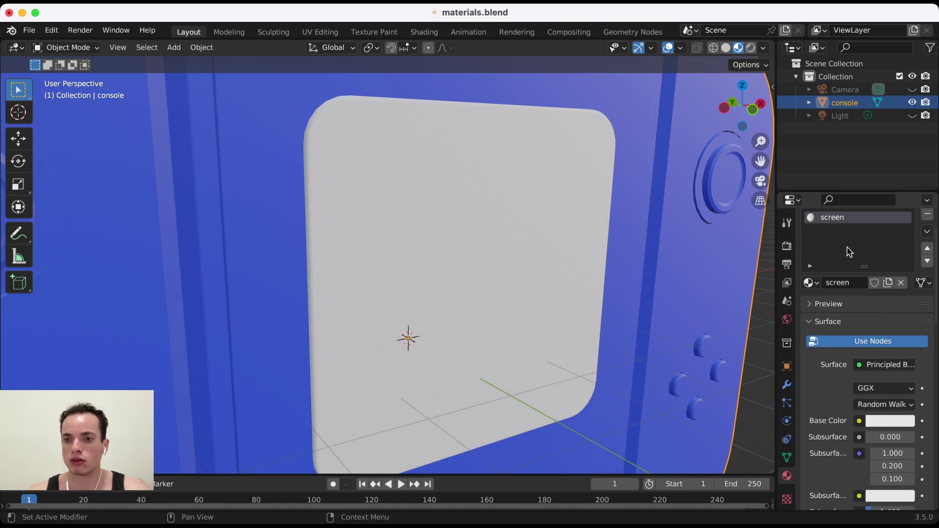
# Step: Set the screen material's Base Color to near-white (saturation 0.034, value 1.0)
pyautogui.click(885, 422)
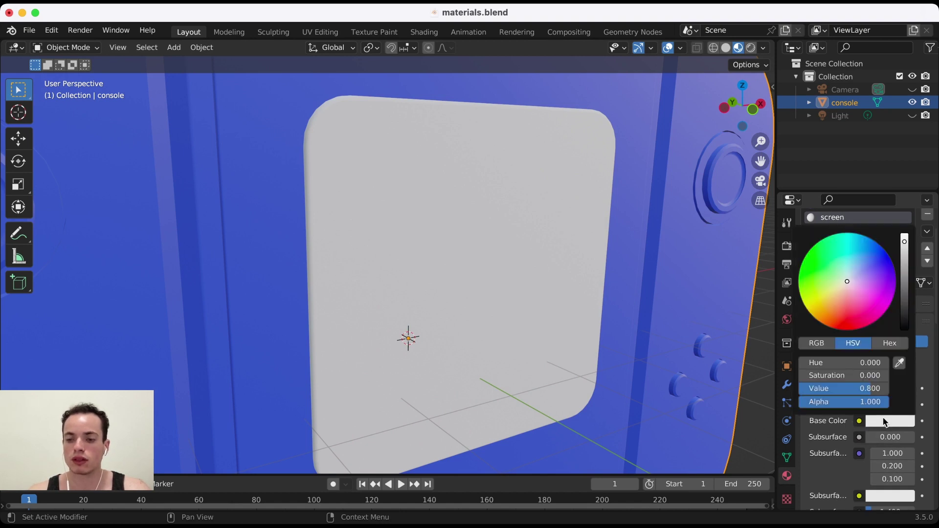
pyautogui.moveTo(873, 325)
pyautogui.mouseDown()
pyautogui.moveTo(878, 313)
pyautogui.moveTo(824, 320)
pyautogui.moveTo(814, 257)
pyautogui.moveTo(852, 275)
pyautogui.moveTo(859, 292)
pyautogui.moveTo(852, 286)
pyautogui.mouseUp()
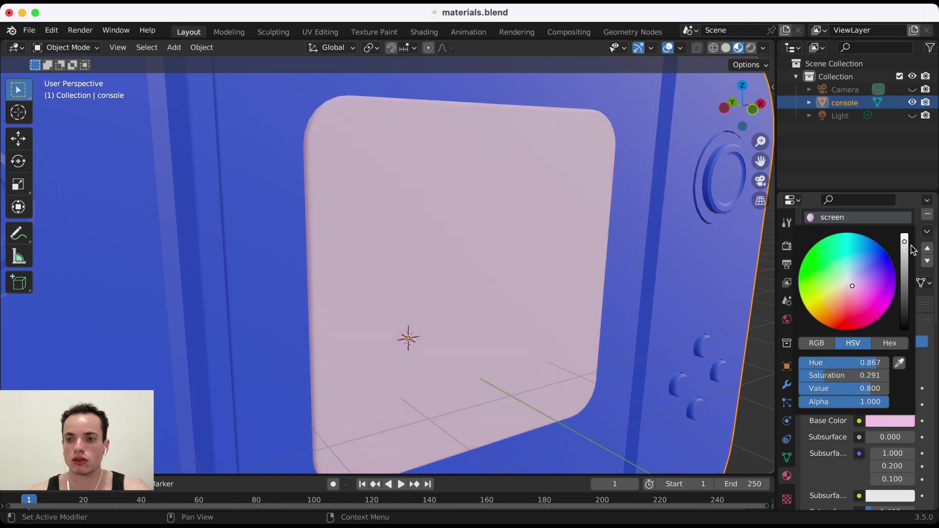
pyautogui.moveTo(842, 375); pyautogui.dragTo(823, 375)
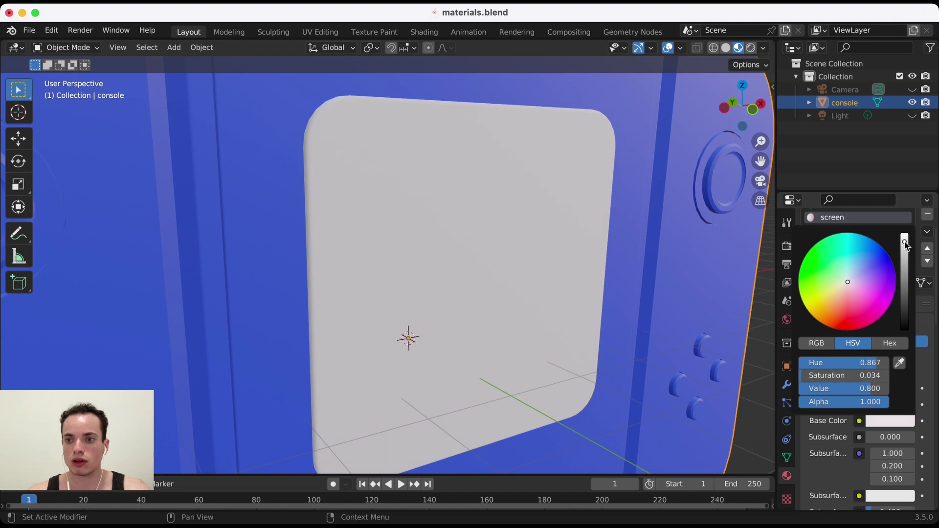
pyautogui.click(904, 237)
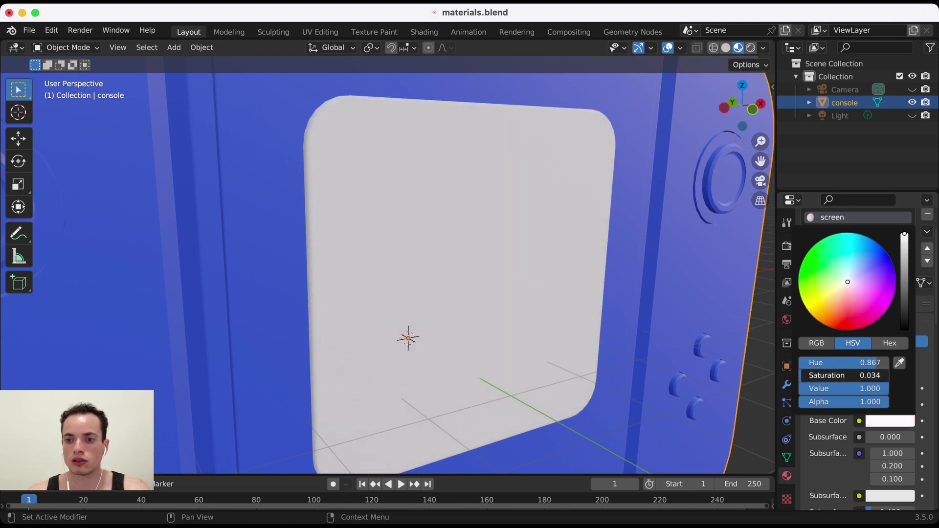
pyautogui.scroll(-10, 825, 472)
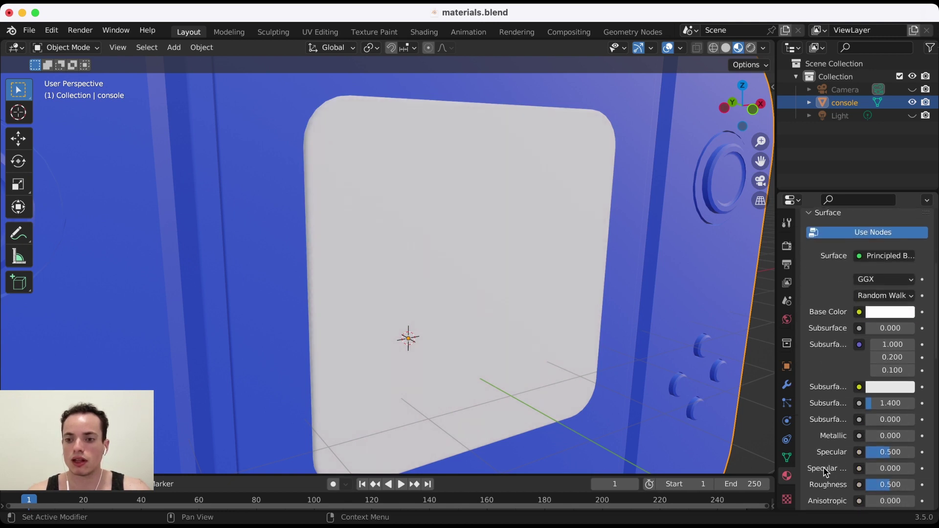
# Step: Set the screen material's Roughness to 0 and widen the Properties editor
pyautogui.click(897, 391)
pyautogui.write('0')
pyautogui.press('Return')
pyautogui.scroll(-4, 898, 397)
pyautogui.scroll(-1, 899, 396)
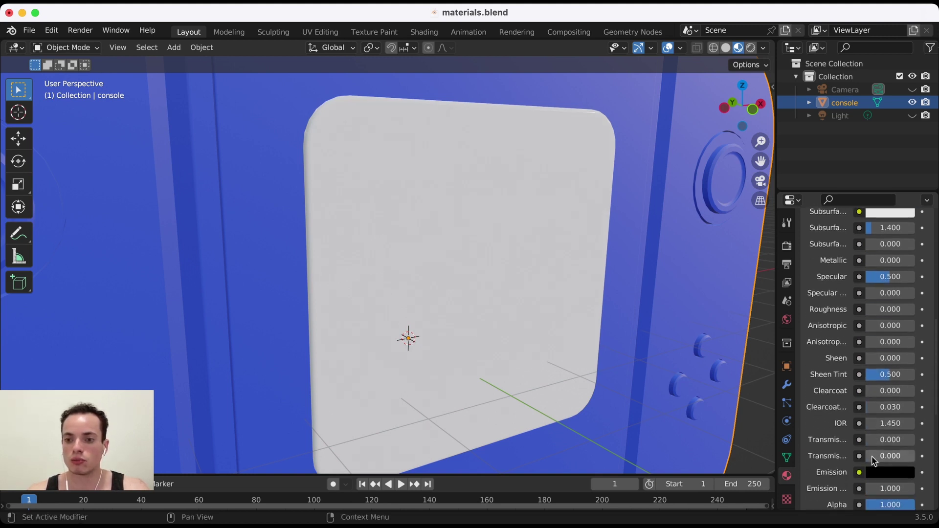
pyautogui.moveTo(775, 432); pyautogui.dragTo(632, 431)
# Step: Set Transmission to 1 so the screen becomes clear glass
pyautogui.click(783, 440)
pyautogui.write('1')
pyautogui.press('Return')
pyautogui.scroll(-5, 558, 332)
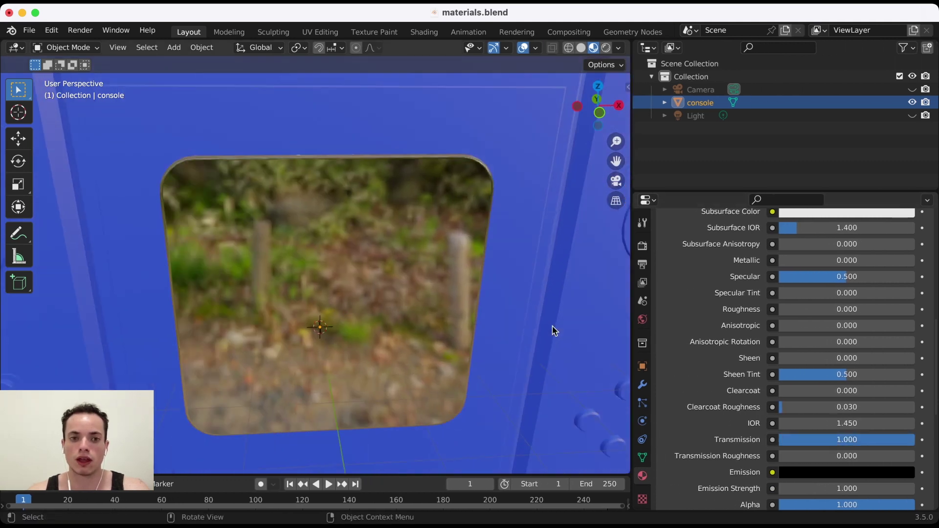
pyautogui.scroll(4, 554, 331)
pyautogui.keyDown('shift'); pyautogui.hscroll(4, 554, 332); pyautogui.keyUp('shift')
pyautogui.keyDown('shift'); pyautogui.hscroll(2, 554, 331); pyautogui.keyUp('shift')
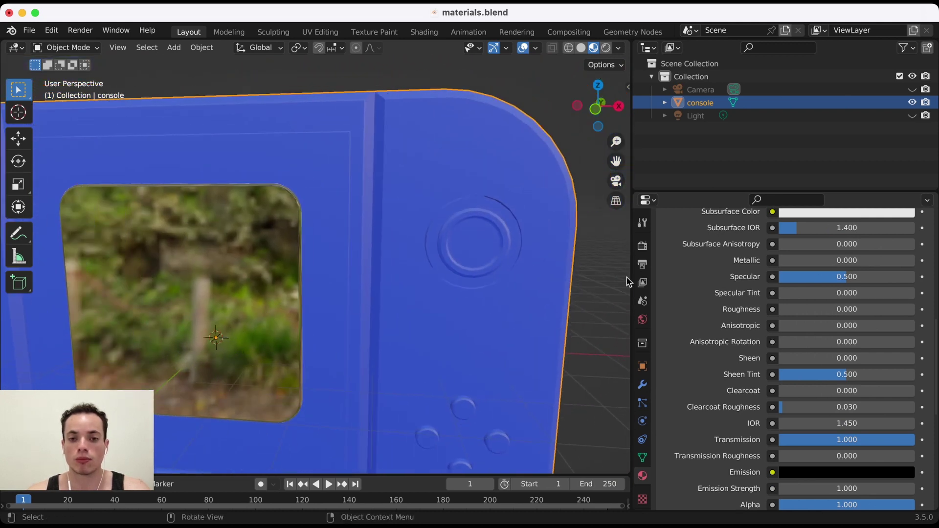
# Step: Switch to Front Orthographic view, zoom in, and enter Edit Mode
pyautogui.click(596, 108)
pyautogui.keyDown('shift'); pyautogui.hscroll(2, 489, 209); pyautogui.keyUp('shift')
pyautogui.scroll(2, 489, 209)
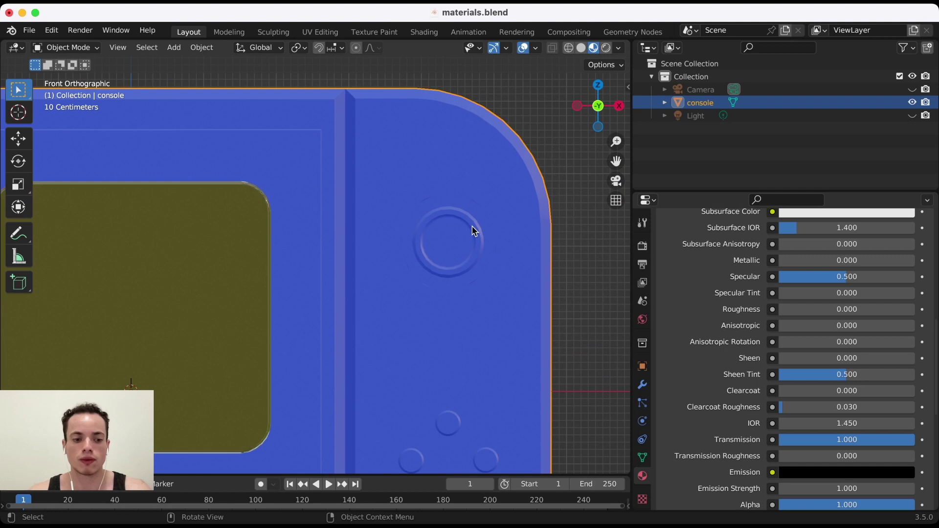
pyautogui.press('Tab')
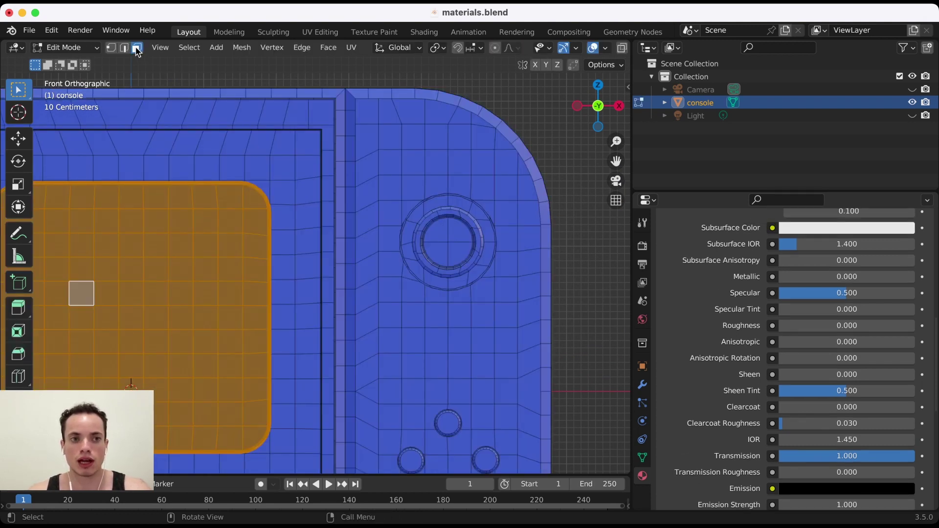
# Step: Select the round button's face, grow it twice across its rings, and add a third material slot
pyautogui.click(462, 253)
pyautogui.scroll(1, 463, 253)
pyautogui.moveTo(466, 257); pyautogui.dragTo(478, 243, button='middle')
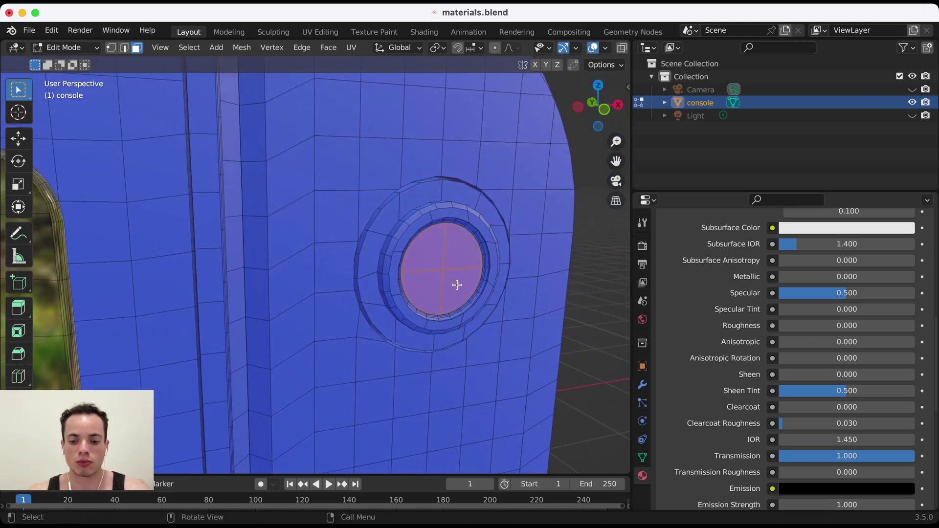
pyautogui.press('ctrl+KP_Add')
pyautogui.press('ctrl+KP_Add')
pyautogui.press('ctrl+KP_Add')
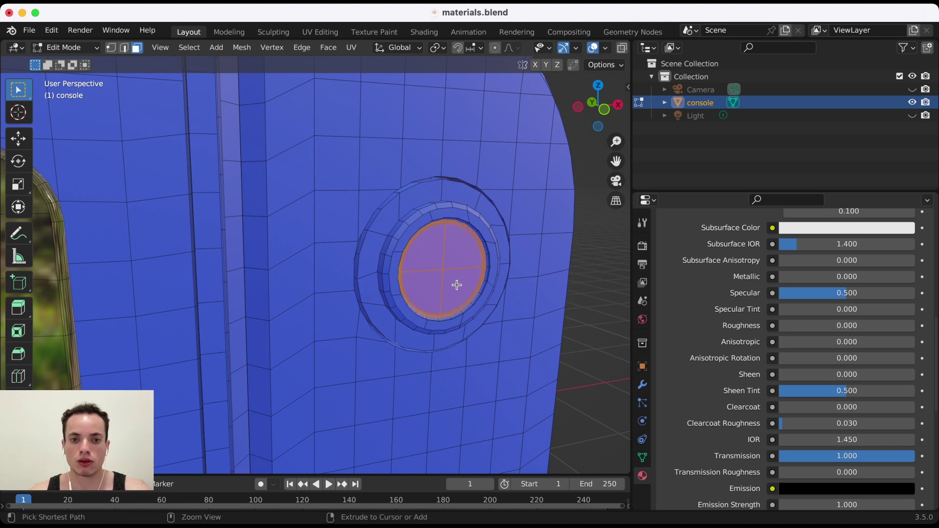
pyautogui.press('ctrl+KP_Add')
pyautogui.press('ctrl+KP_Add')
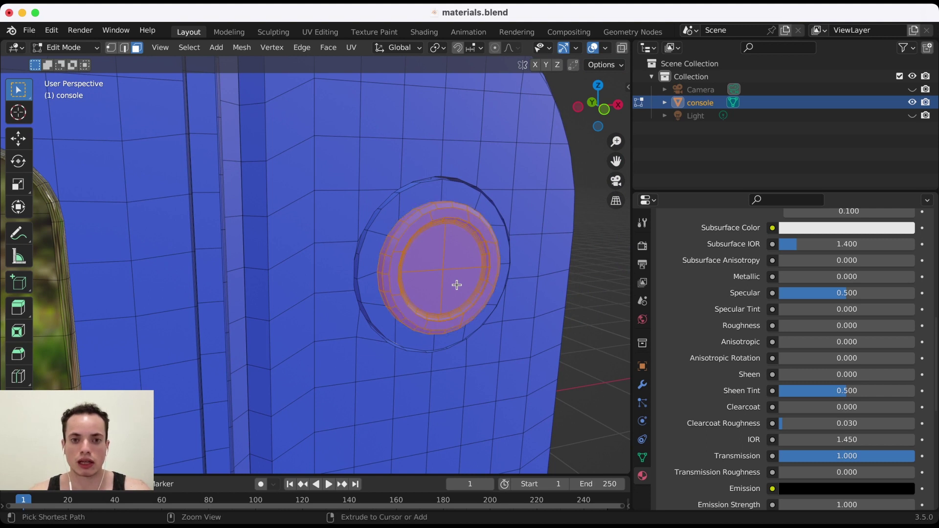
pyautogui.moveTo(455, 279); pyautogui.dragTo(455, 272, button='middle')
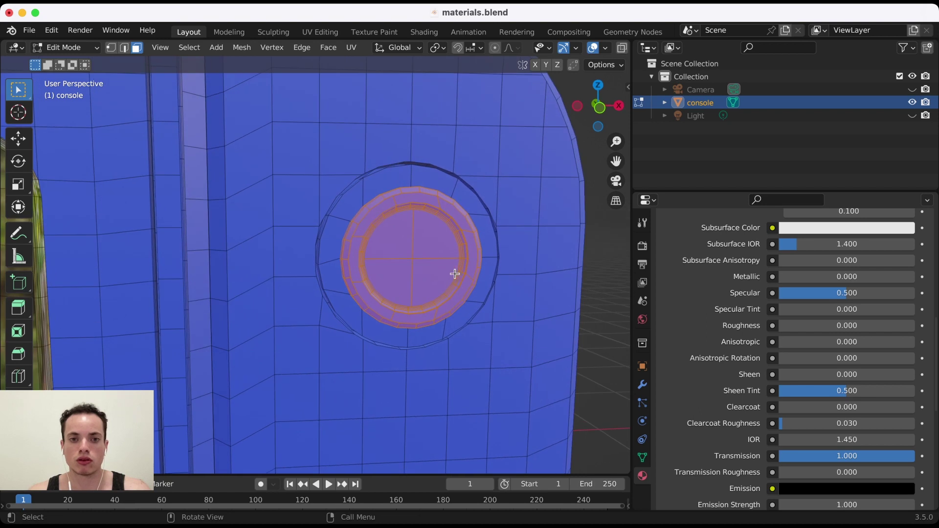
pyautogui.scroll(15, 717, 343)
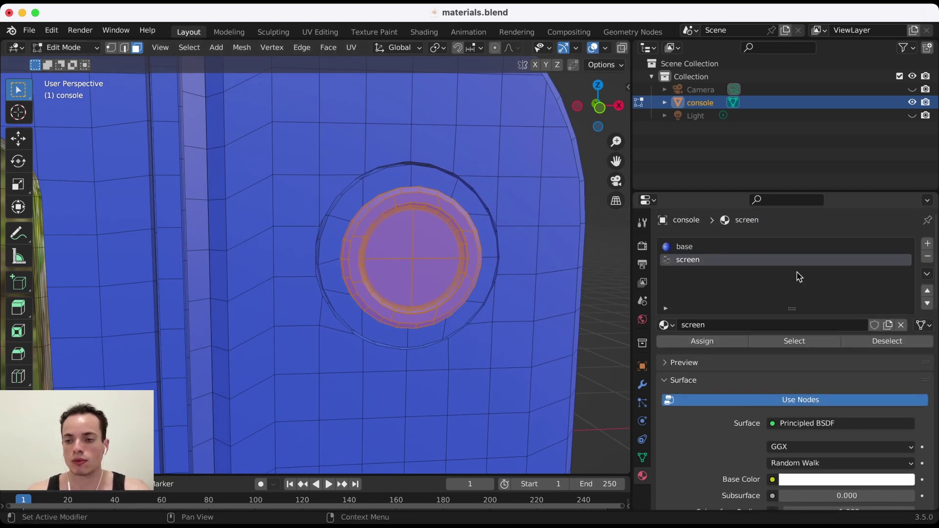
pyautogui.click(928, 245)
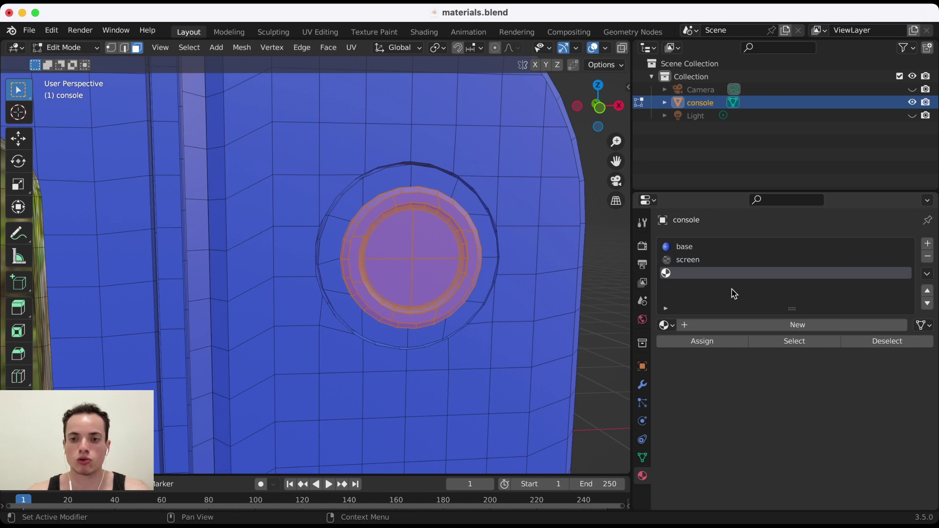
# Step: Create a new material named 'button right' and assign it to the selected round button faces
pyautogui.click(742, 326)
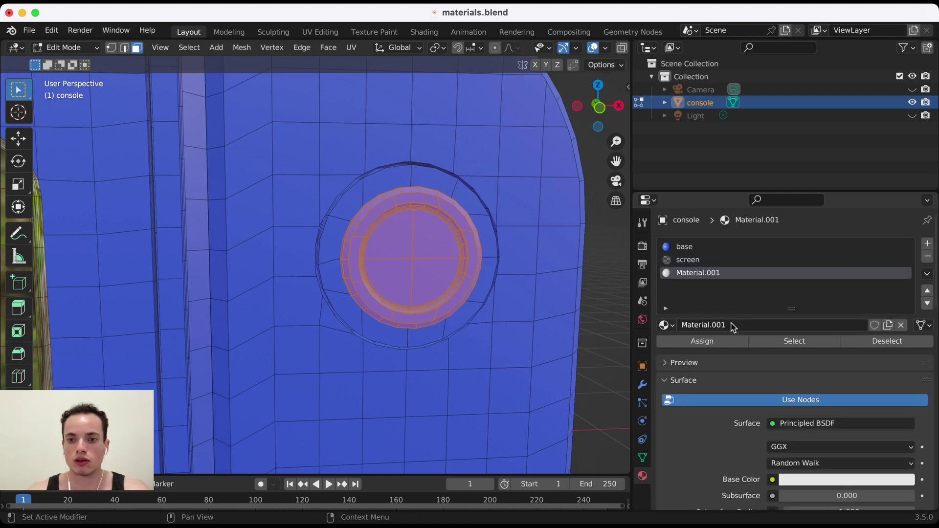
pyautogui.doubleClick(727, 324)
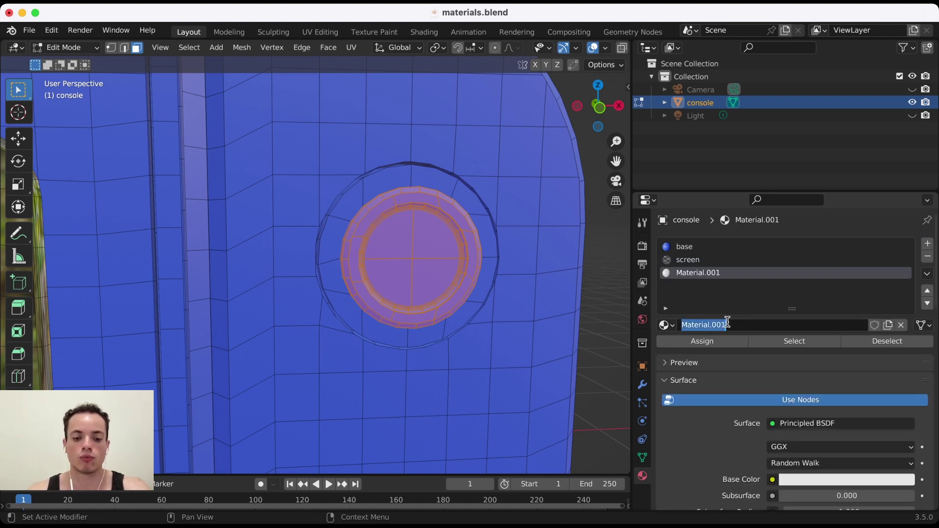
pyautogui.write('button right')
pyautogui.press('Return')
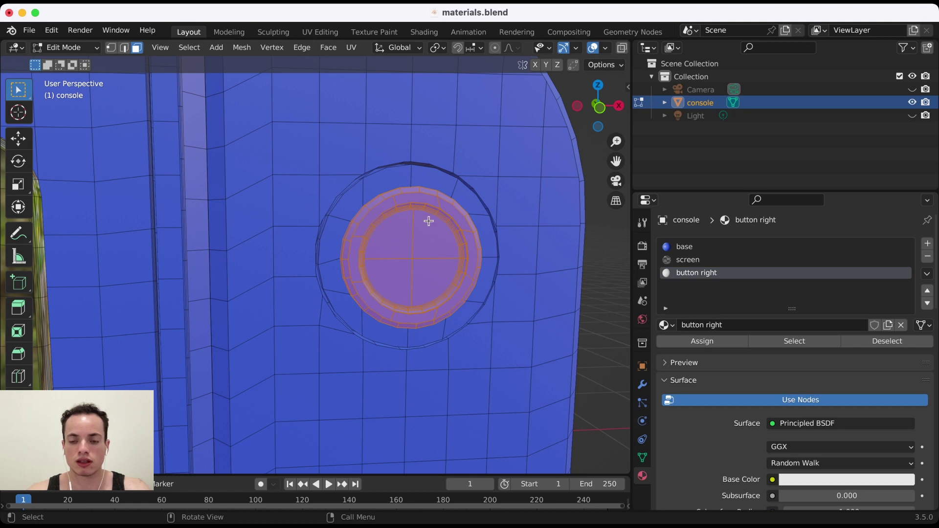
pyautogui.click(707, 346)
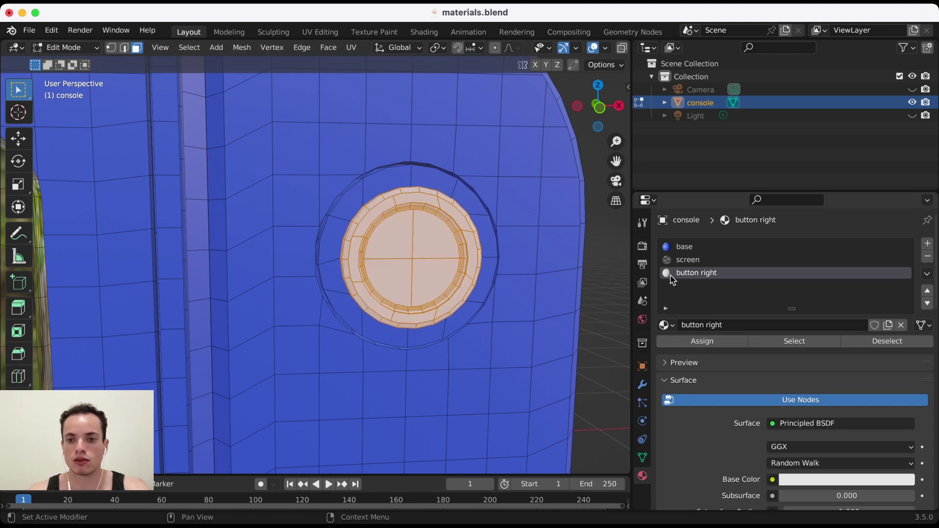
# Step: In Object Mode, set the 'button right' Base Color to red and deselect the console to view it
pyautogui.press('Tab')
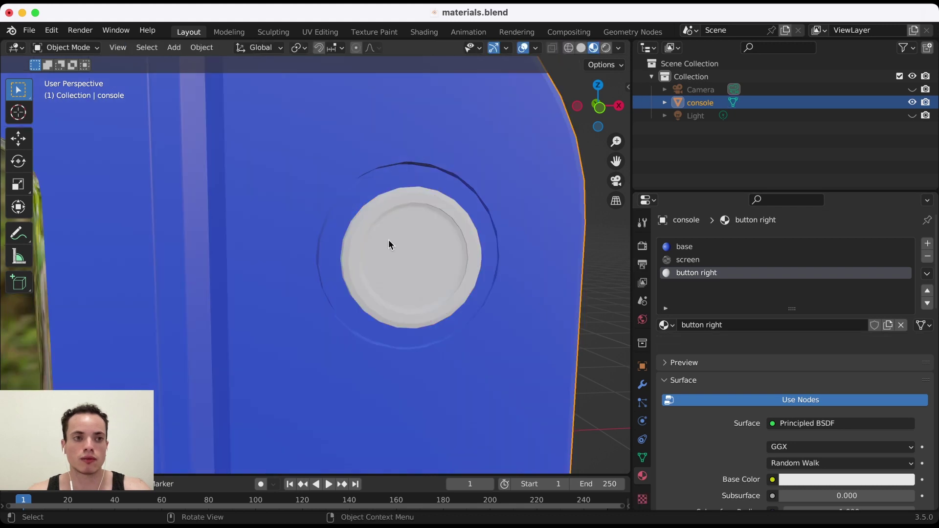
pyautogui.hscroll(-5, 388, 239)
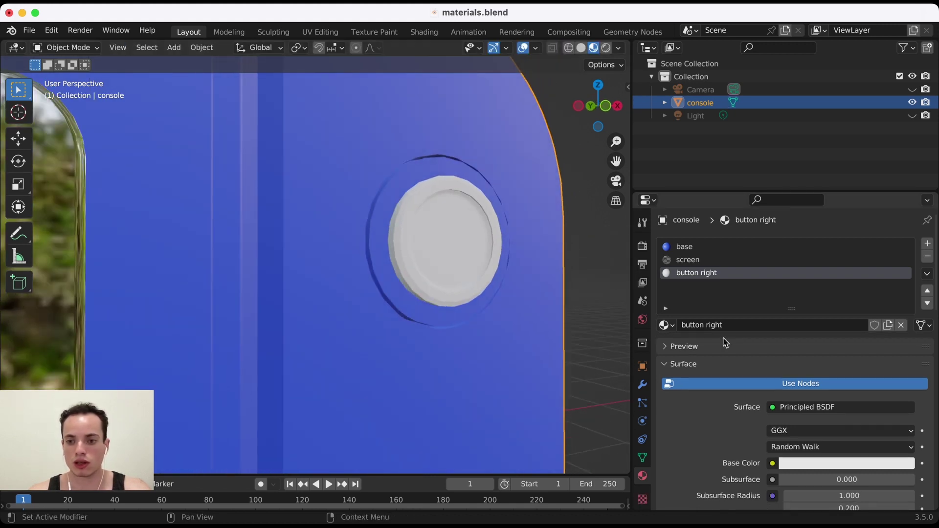
pyautogui.scroll(-5, 731, 423)
pyautogui.click(845, 360)
pyautogui.moveTo(857, 240); pyautogui.dragTo(849, 268)
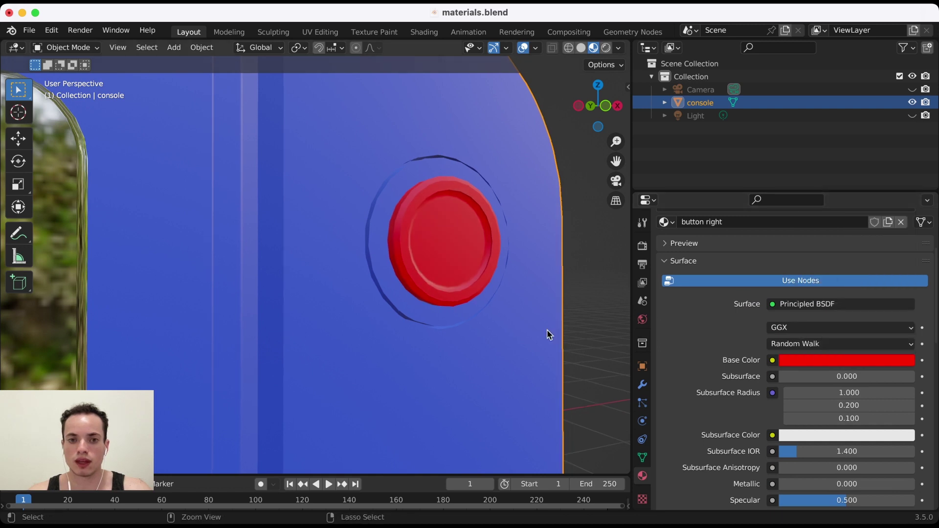
pyautogui.scroll(-5, 548, 333)
pyautogui.click(547, 331)
pyautogui.scroll(4, 321, 346)
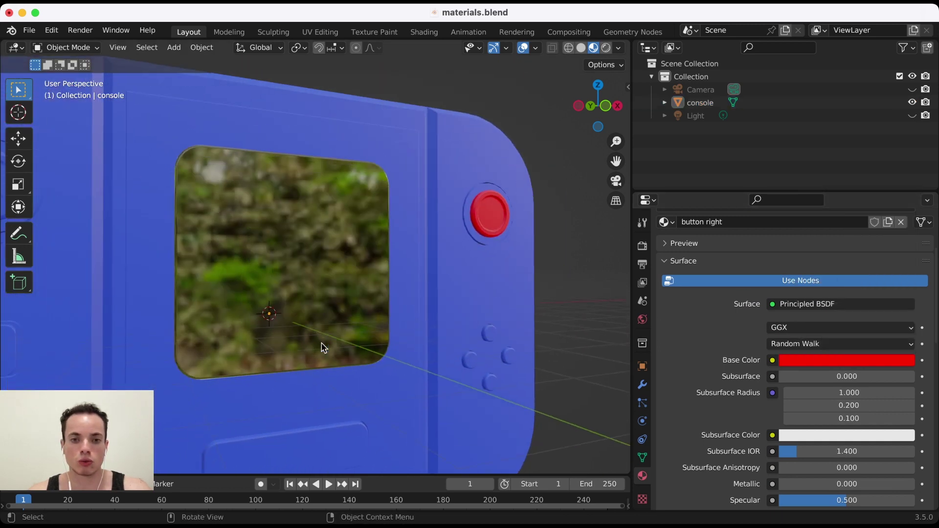
pyautogui.scroll(-6, 323, 348)
pyautogui.hscroll(-5, 323, 347)
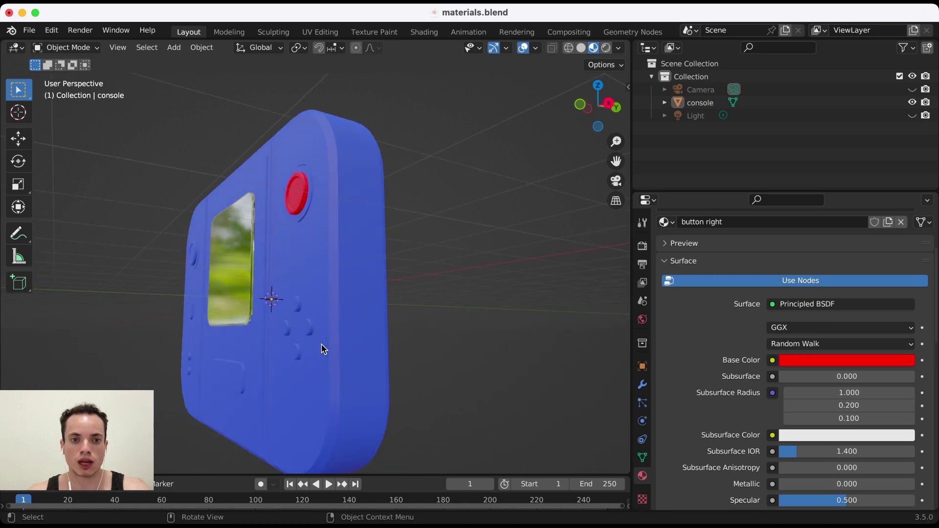
pyautogui.hscroll(8, 323, 349)
pyautogui.hscroll(2, 323, 349)
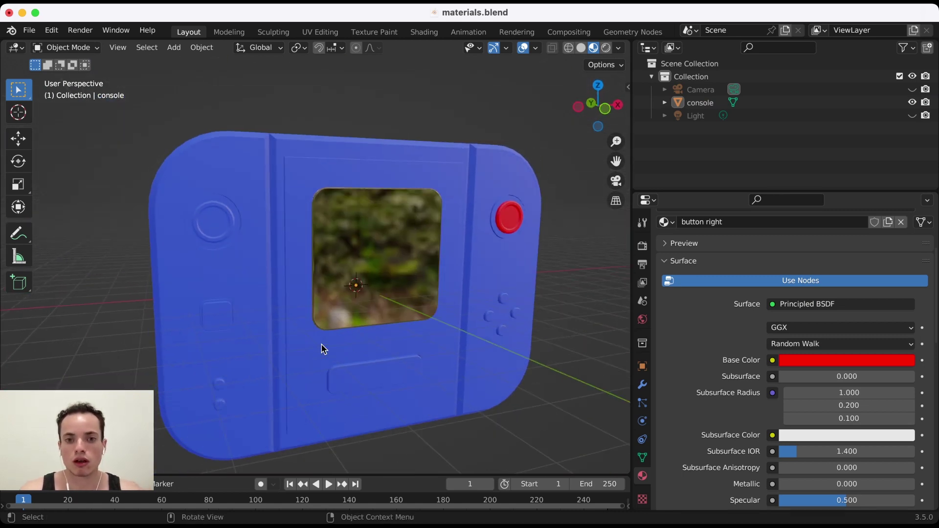